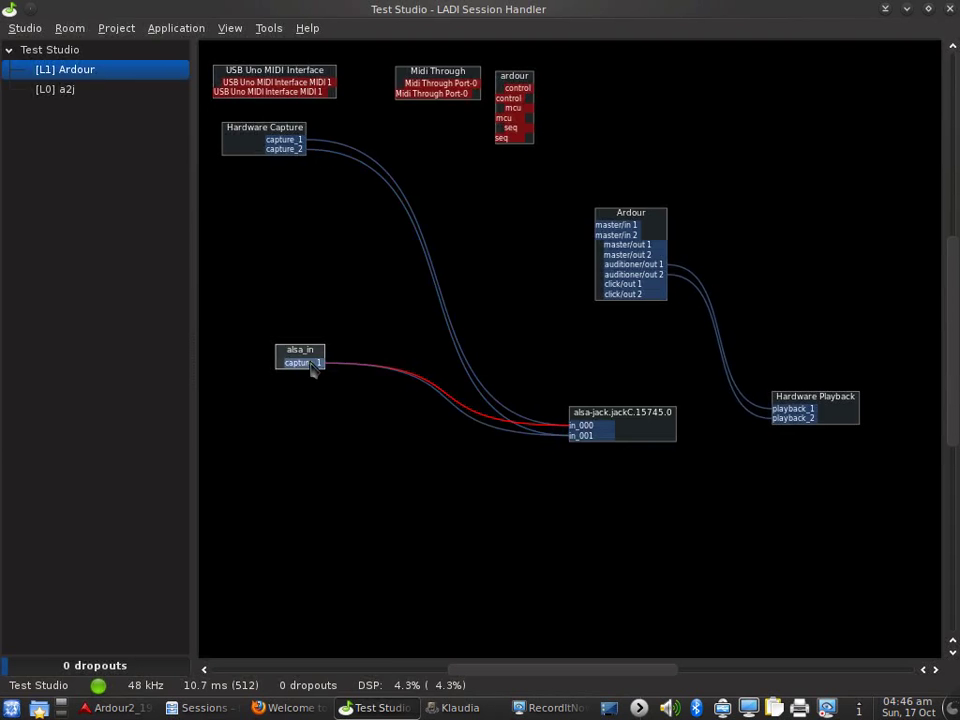
Bring the Test Studio window back, moving Hardware Capture lower and Hardware Playback slightly up.
{"action": "left_click", "coordinate": [940, 6]}
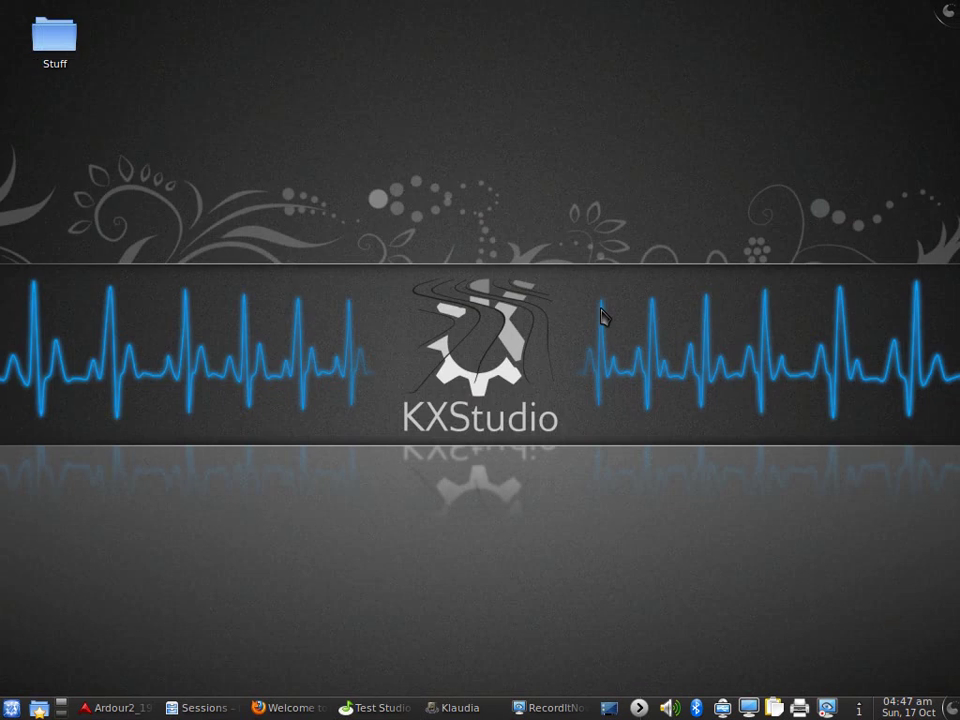
{"action": "mouse_move", "coordinate": [384, 713]}
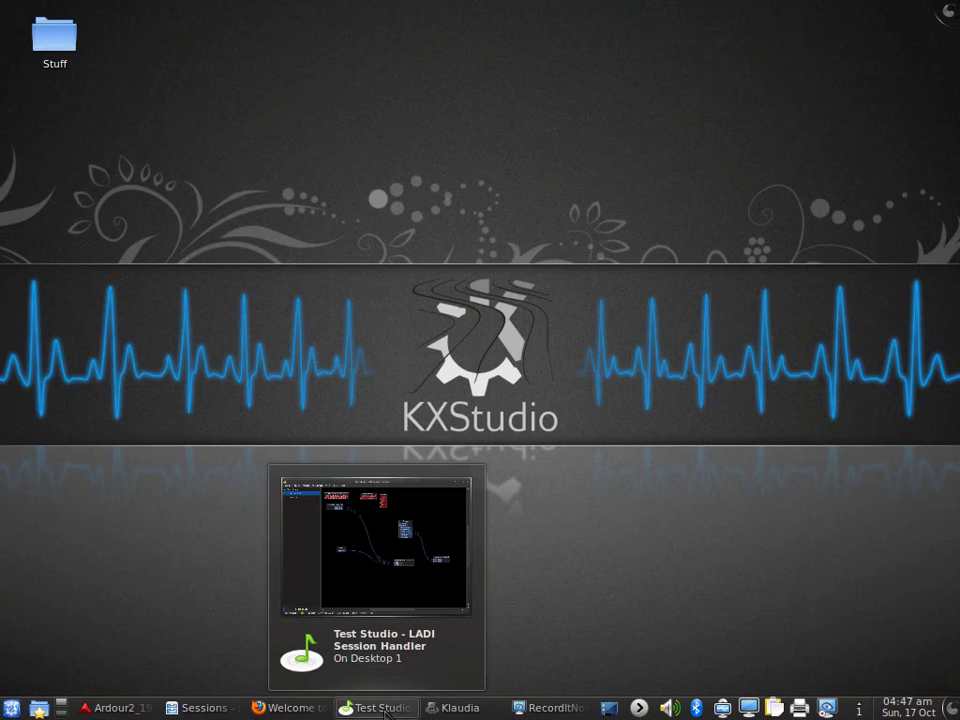
{"action": "left_click", "coordinate": [384, 710]}
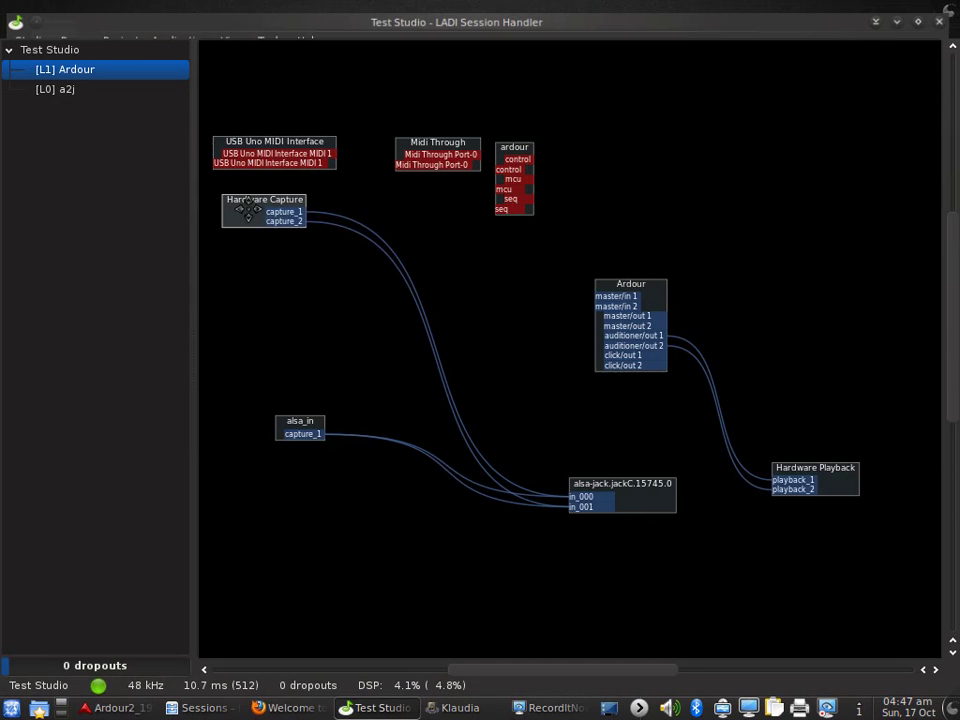
{"action": "left_click_drag", "start_coordinate": [248, 208], "coordinate": [251, 233]}
{"action": "left_click_drag", "start_coordinate": [827, 480], "coordinate": [826, 474]}
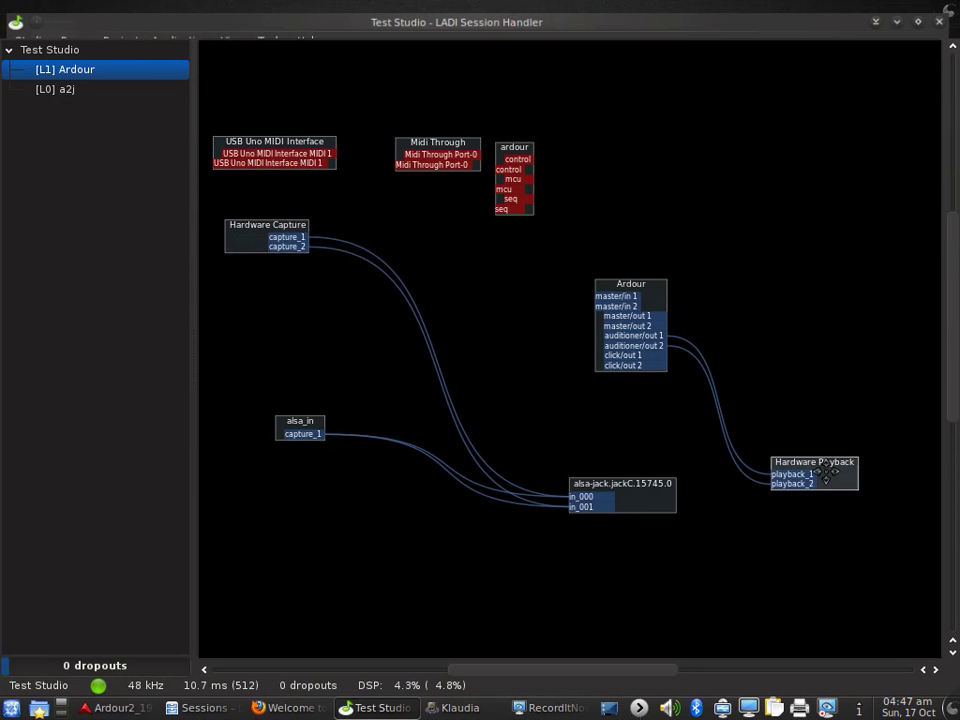
Search the application launcher for 'termin' and start Konsole.
{"action": "key", "text": "alt+F1"}
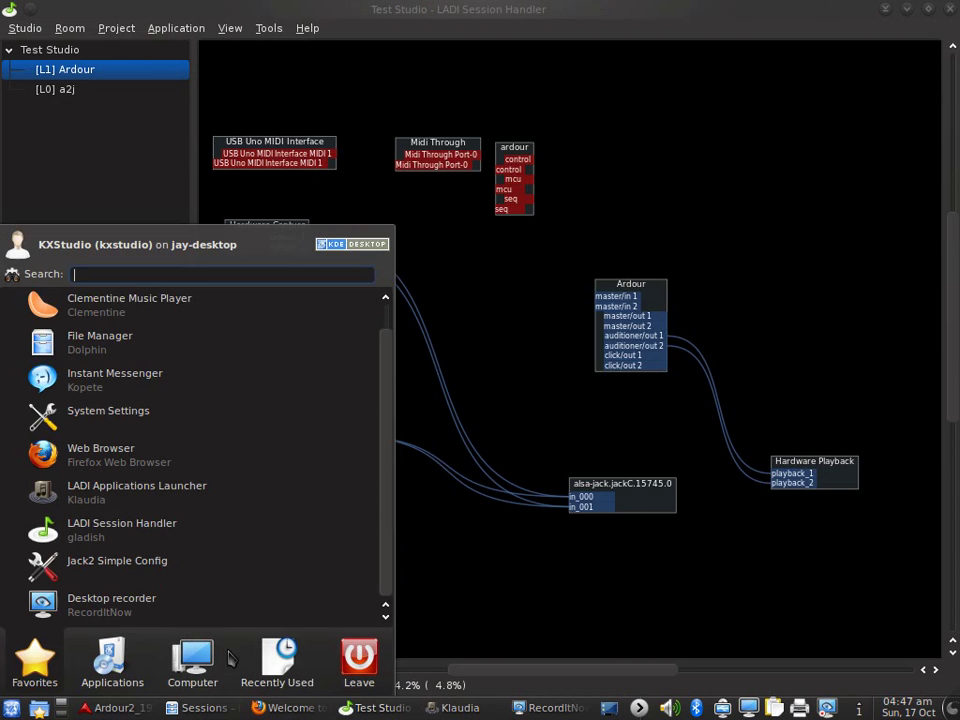
{"action": "type", "text": "ter"}
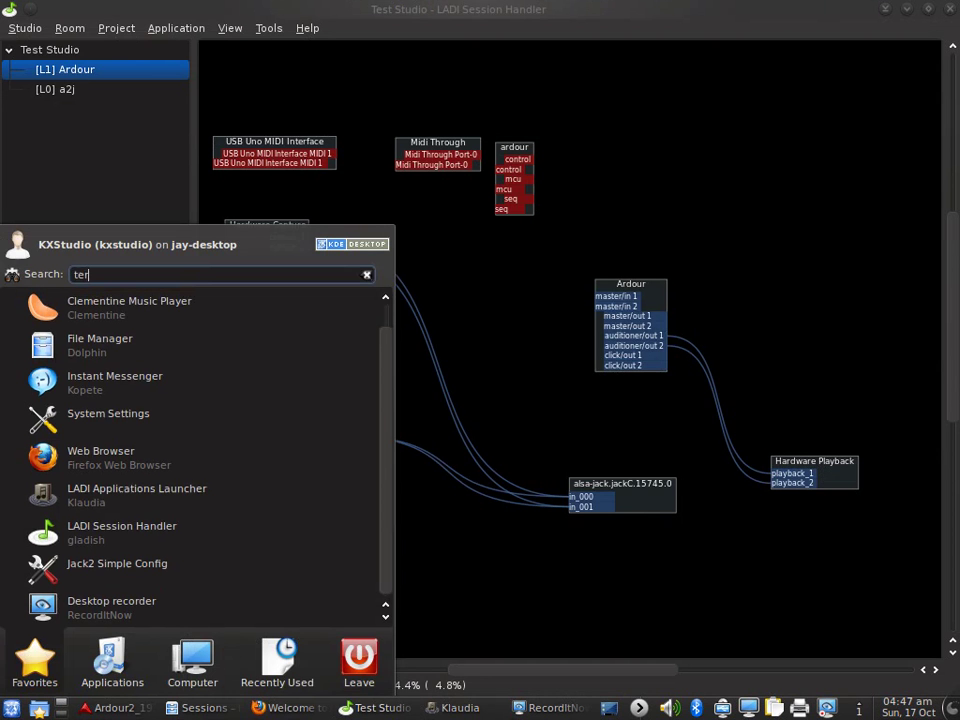
{"action": "type", "text": "min"}
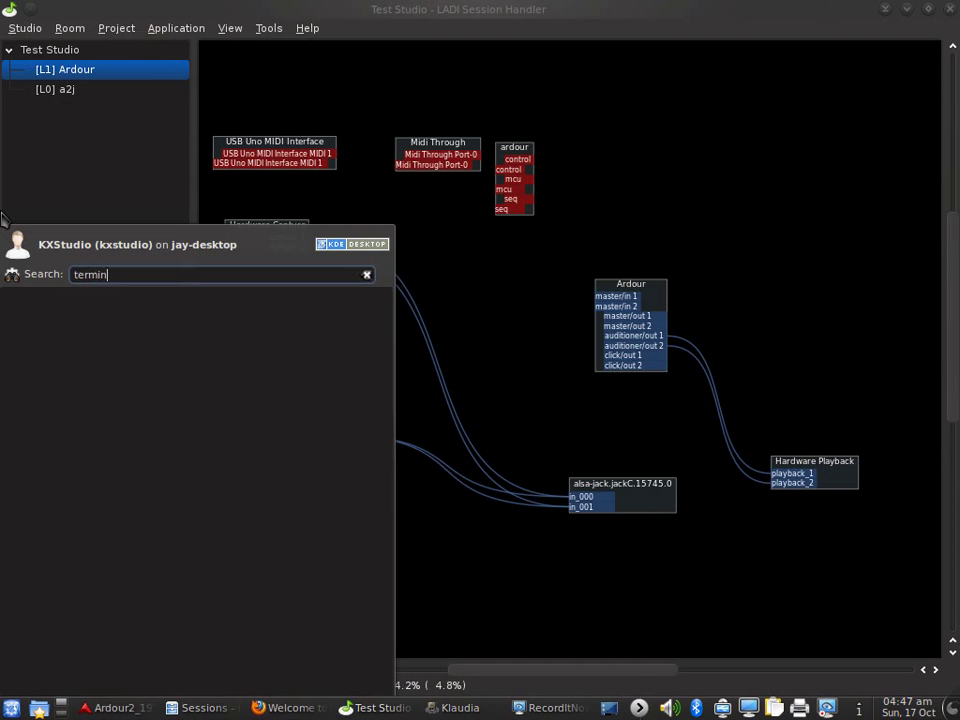
{"action": "key", "text": "Return"}
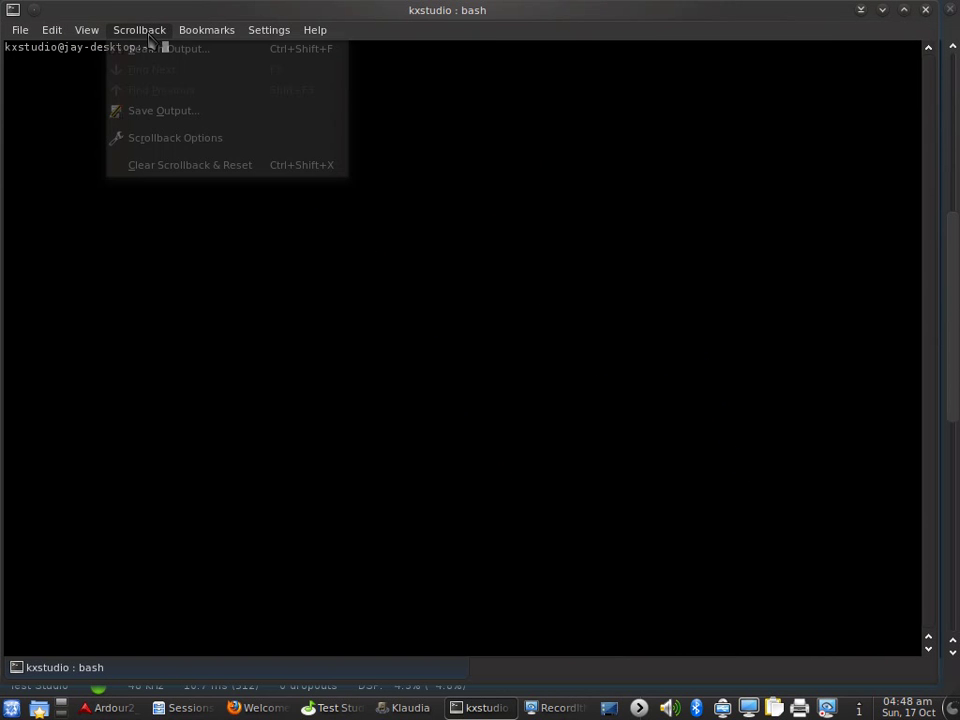
Enlarge the Konsole text and run 'pulse-jack' to bridge PulseAudio into JACK.
{"action": "mouse_move", "coordinate": [86, 30]}
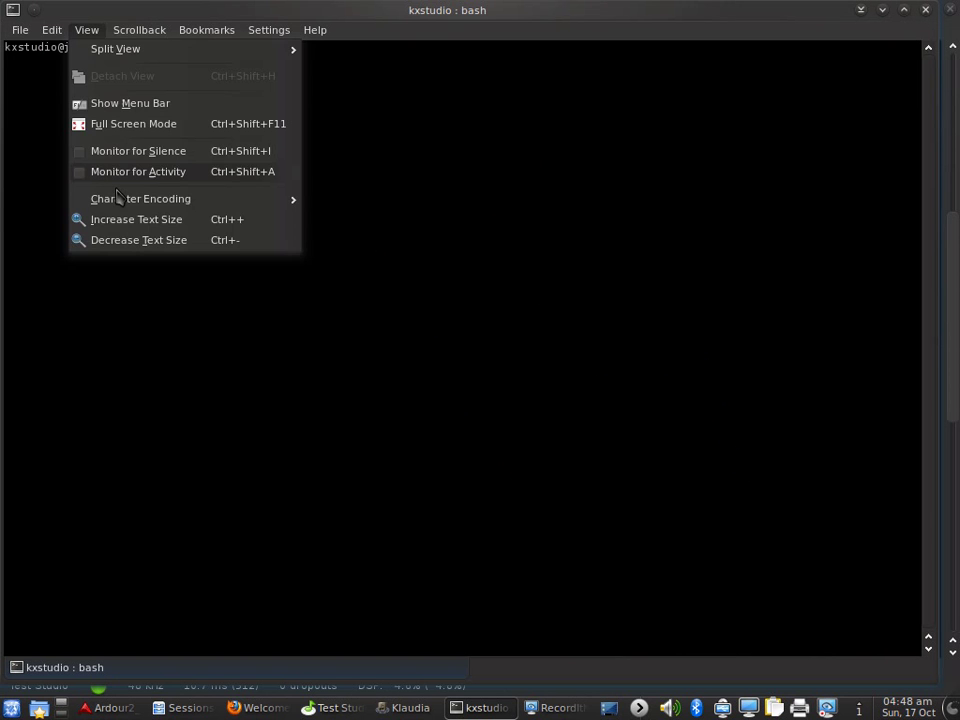
{"action": "key", "text": "Escape"}
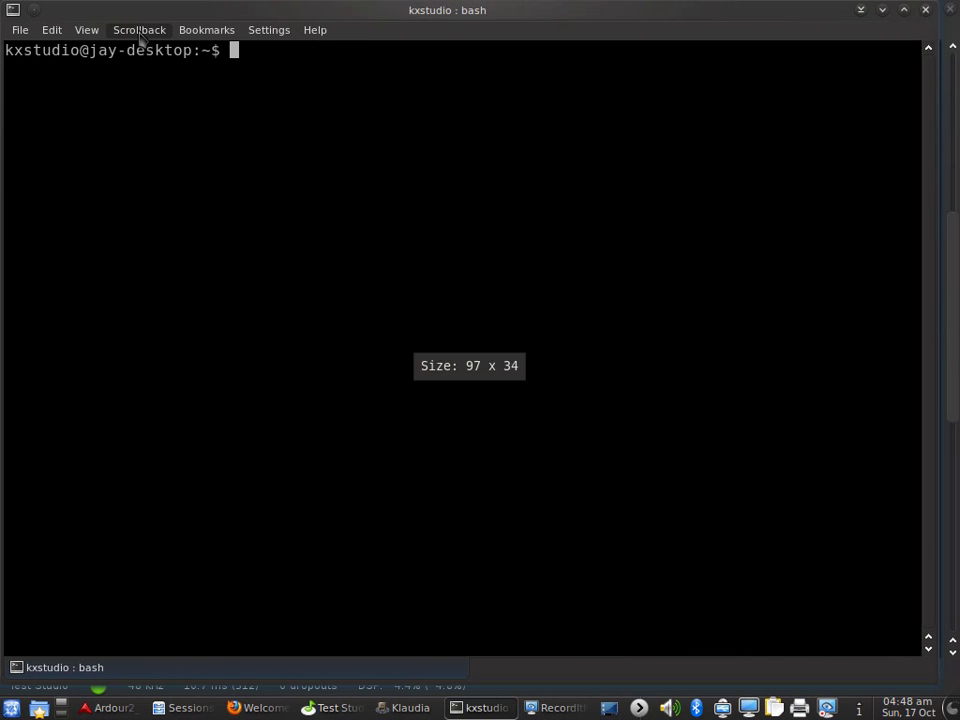
{"action": "key", "text": "ctrl+plus"}
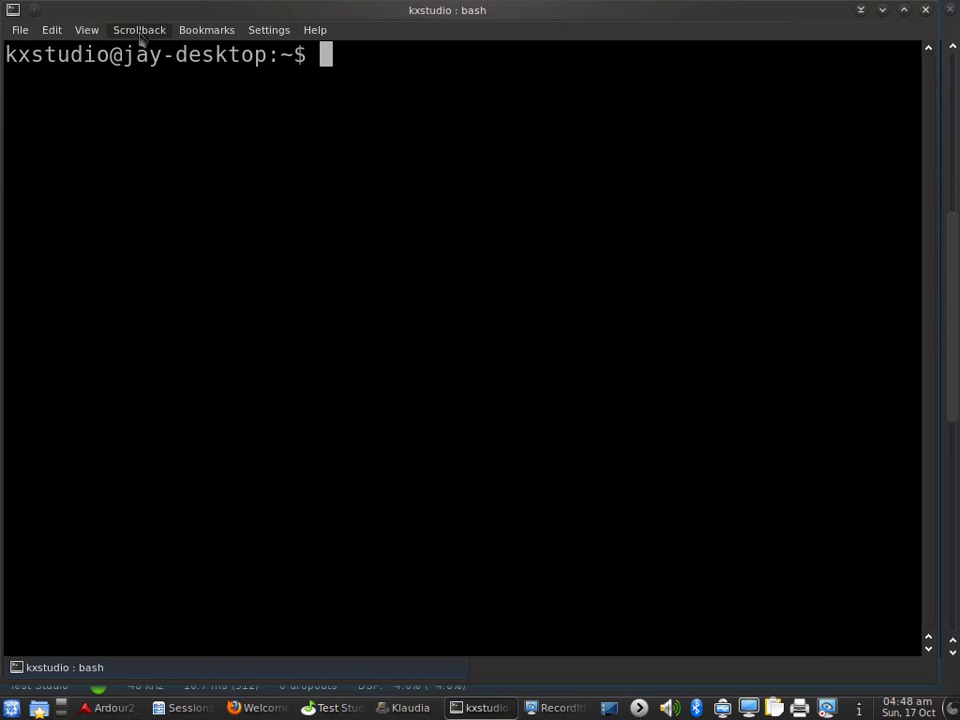
{"action": "type", "text": "puls"}
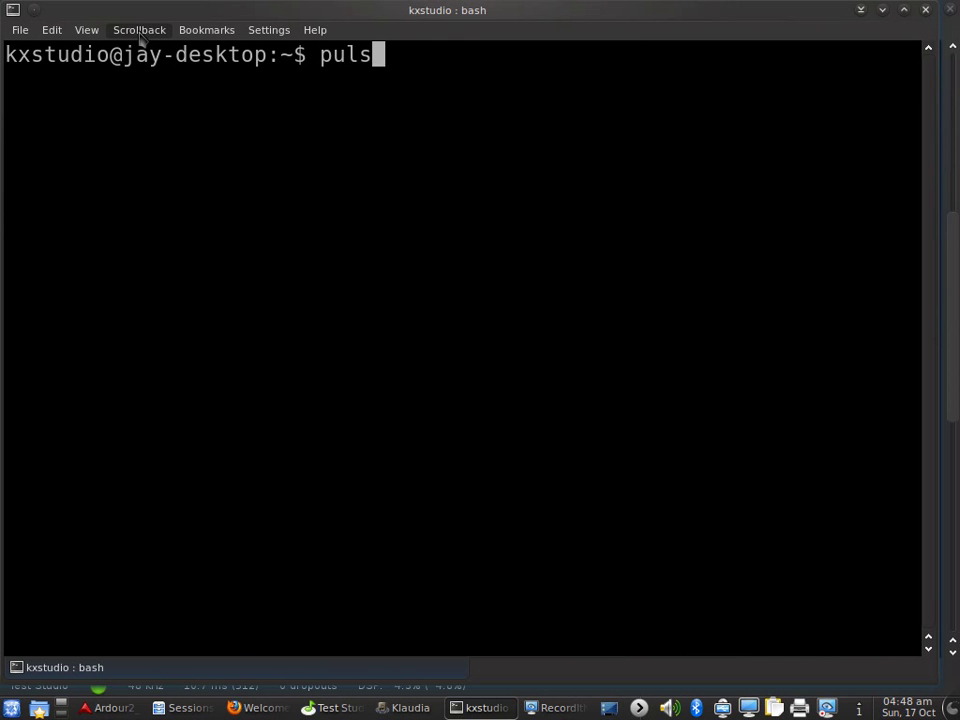
{"action": "type", "text": "e-jack"}
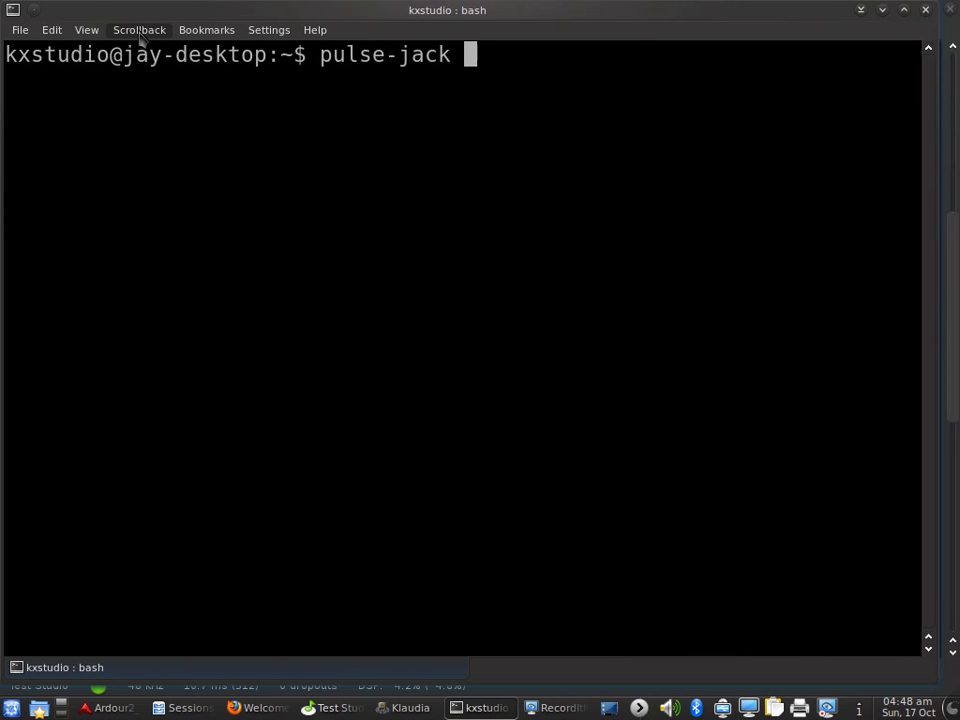
{"action": "key", "text": "Return"}
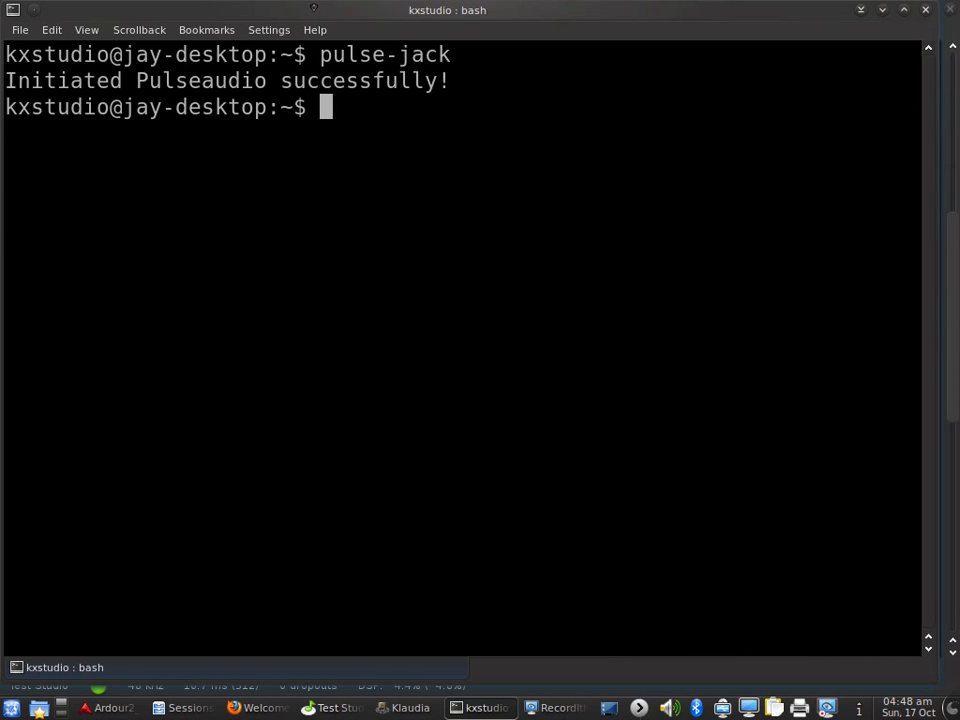
Move PulseAudio JACK Source near Hardware Capture and PulseAudio JACK Sink below Hardware Playback.
{"action": "key", "text": "alt+Tab"}
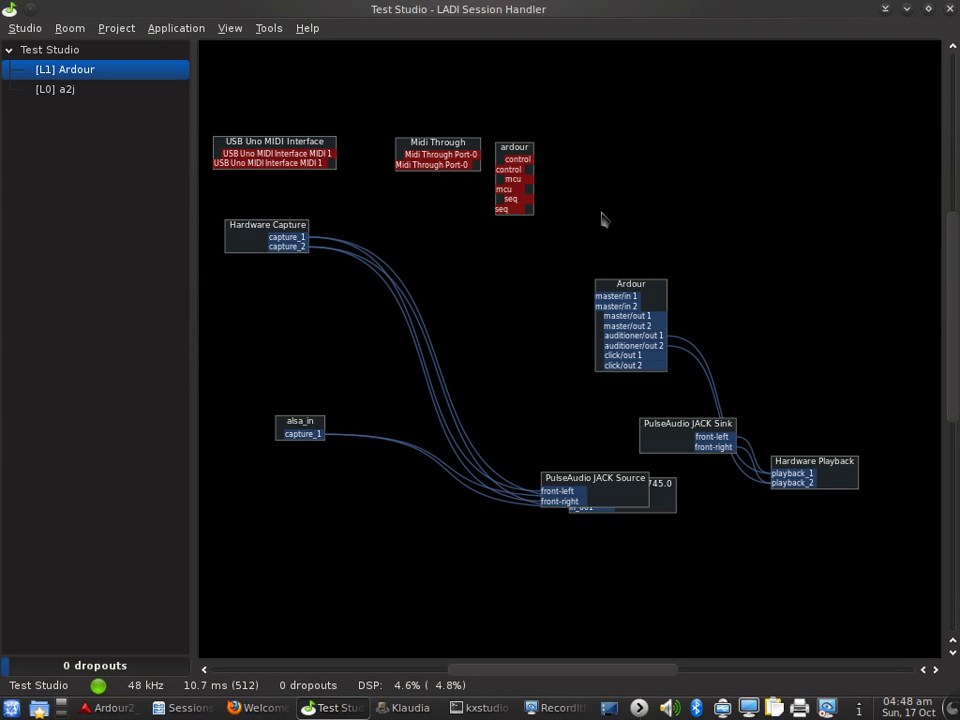
{"action": "left_click_drag", "start_coordinate": [608, 479], "coordinate": [526, 236]}
{"action": "left_click_drag", "start_coordinate": [730, 450], "coordinate": [742, 670]}
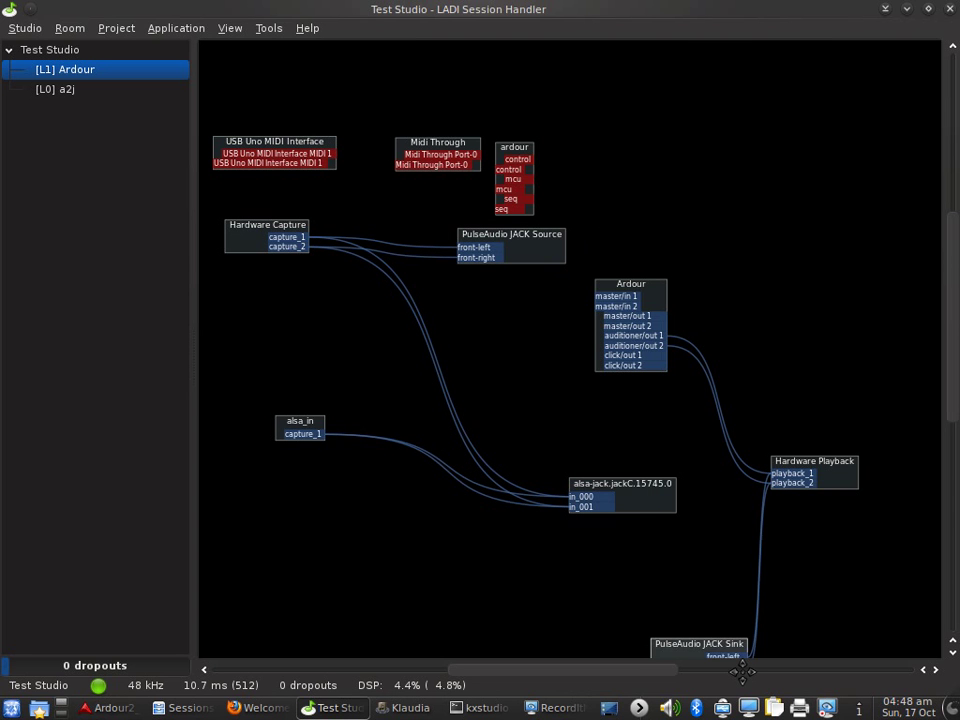
{"action": "left_click_drag", "start_coordinate": [742, 670], "coordinate": [729, 579]}
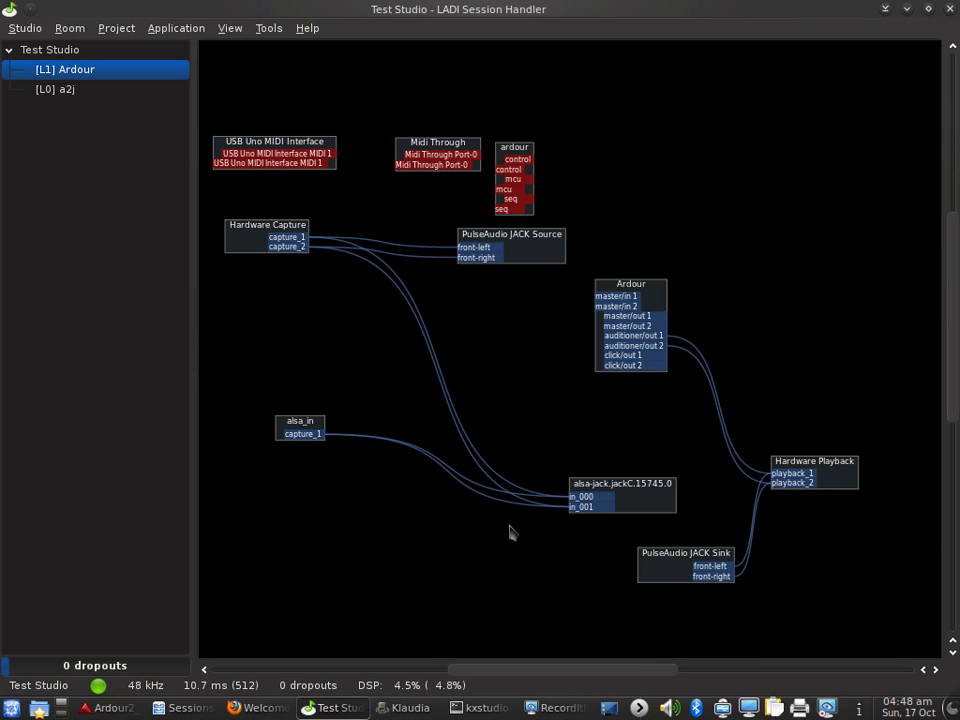
Start Yoshimi from Klaudia's Instrument catalog and dismiss the resulting crash message.
{"action": "left_click", "coordinate": [400, 708]}
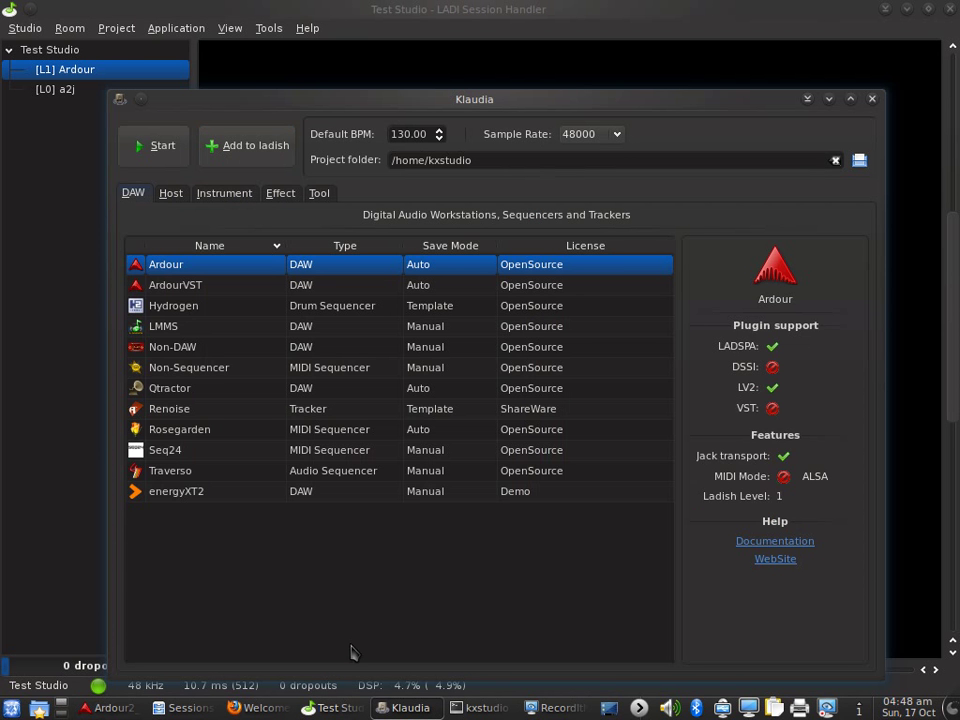
{"action": "left_click_drag", "start_coordinate": [296, 101], "coordinate": [275, 53]}
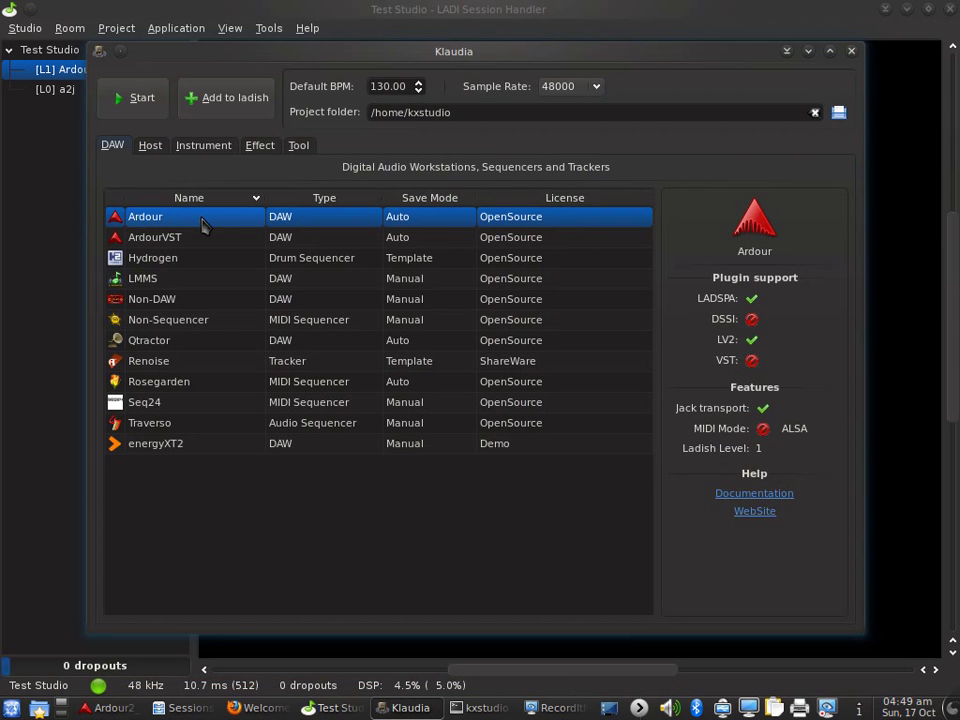
{"action": "left_click", "coordinate": [147, 146]}
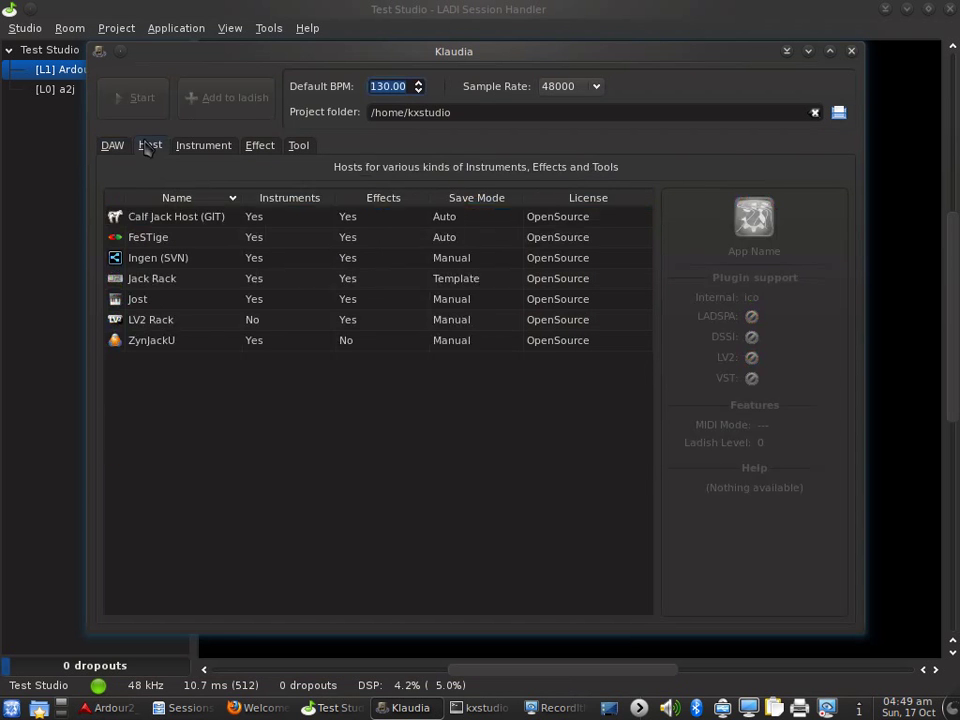
{"action": "left_click", "coordinate": [203, 145]}
{"action": "left_click", "coordinate": [144, 446]}
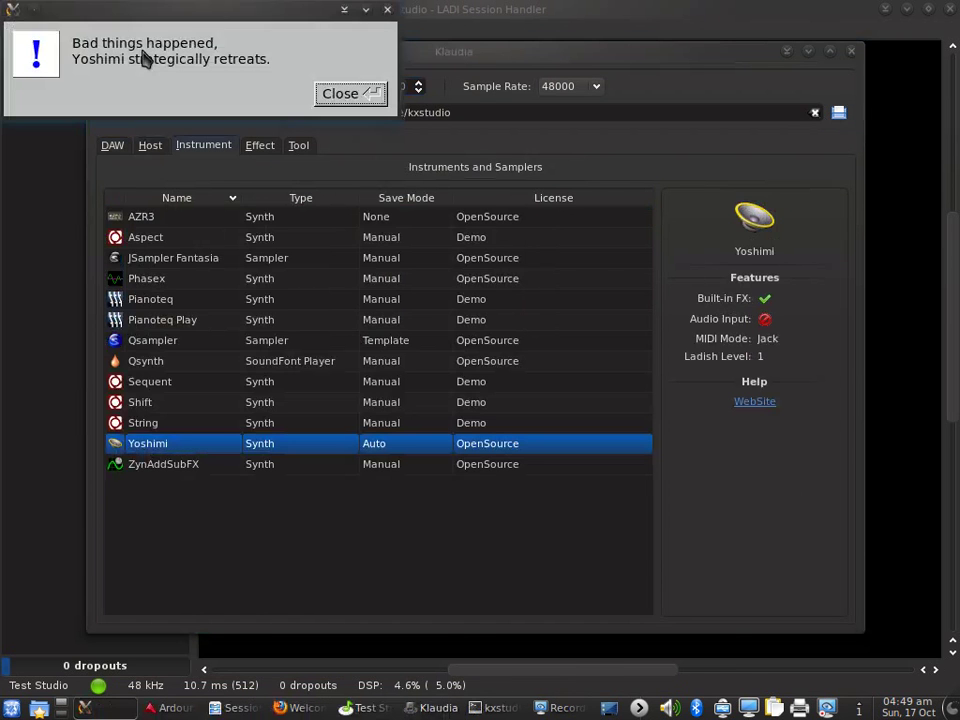
{"action": "left_click", "coordinate": [65, 120]}
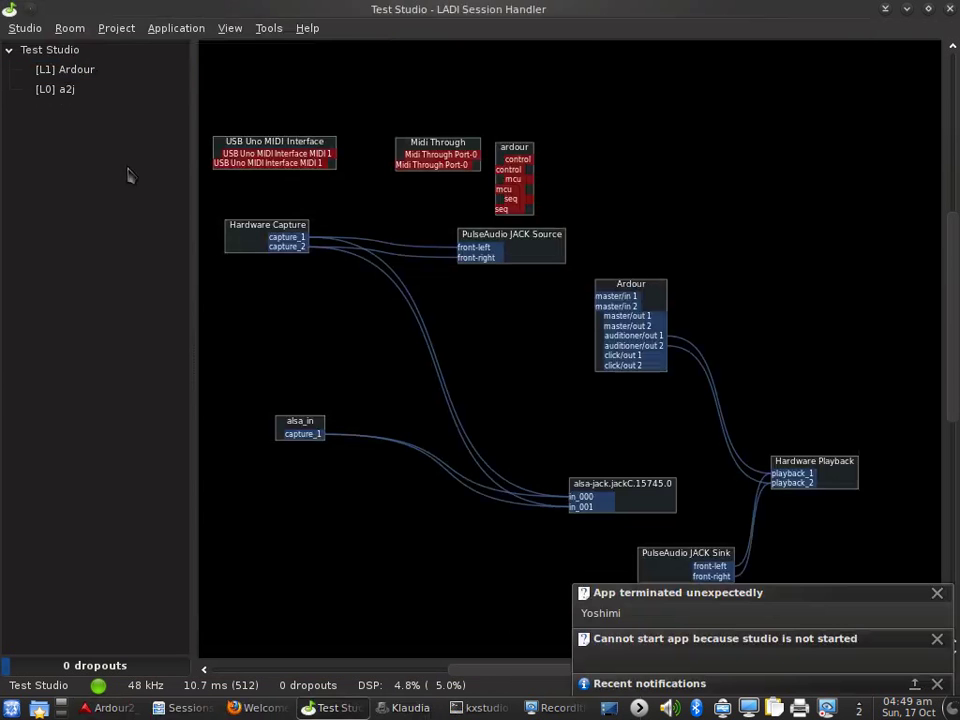
Start ZynAddSubFX in the studio from Klaudia using the advanced interface mode.
{"action": "key", "text": "alt+Tab"}
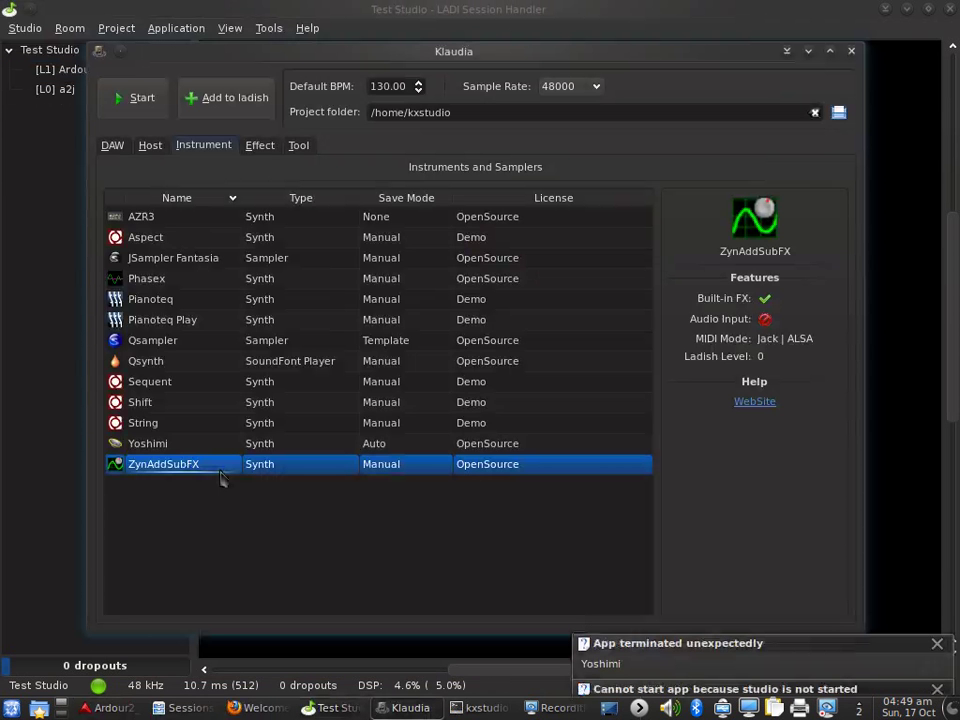
{"action": "left_click", "coordinate": [240, 97]}
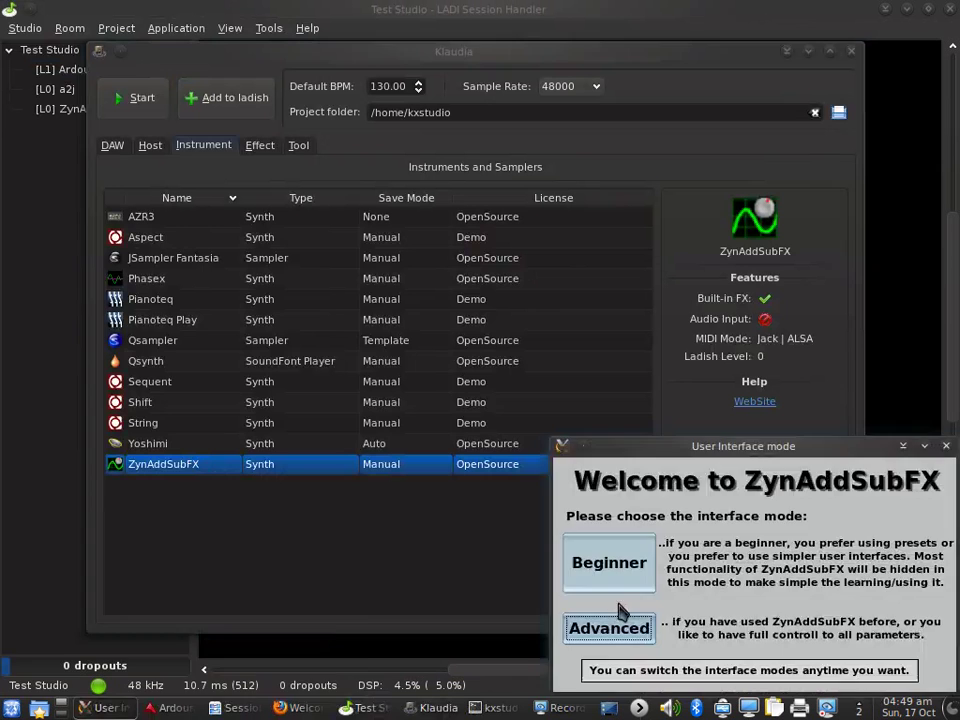
{"action": "left_click", "coordinate": [611, 626]}
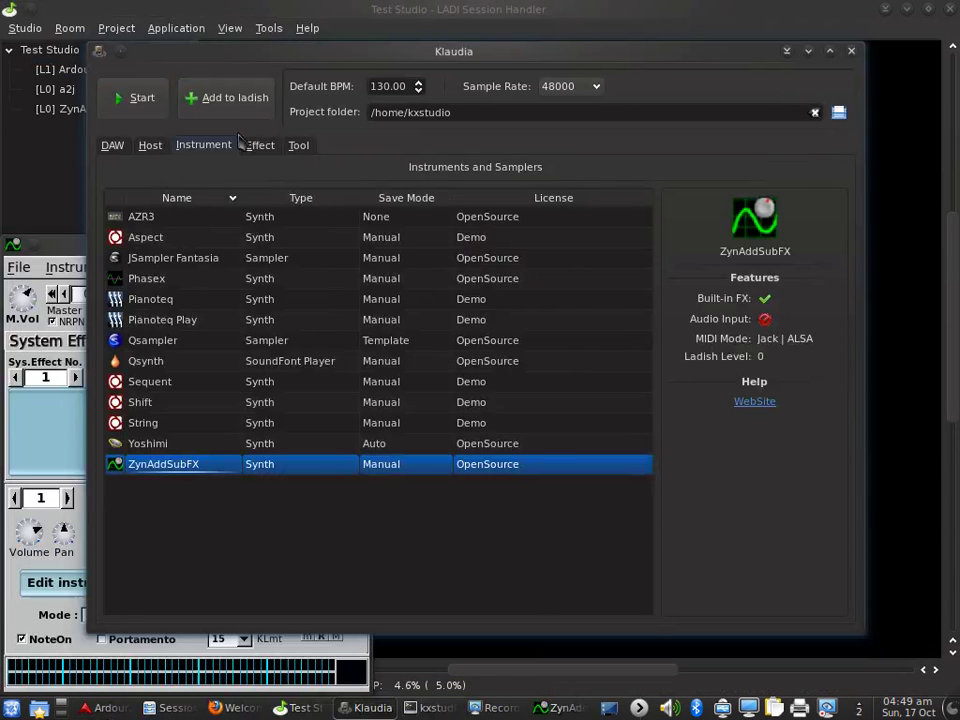
Add Rakarrack from the Effect catalog to ladish and return to the patchbay.
{"action": "left_click", "coordinate": [245, 144]}
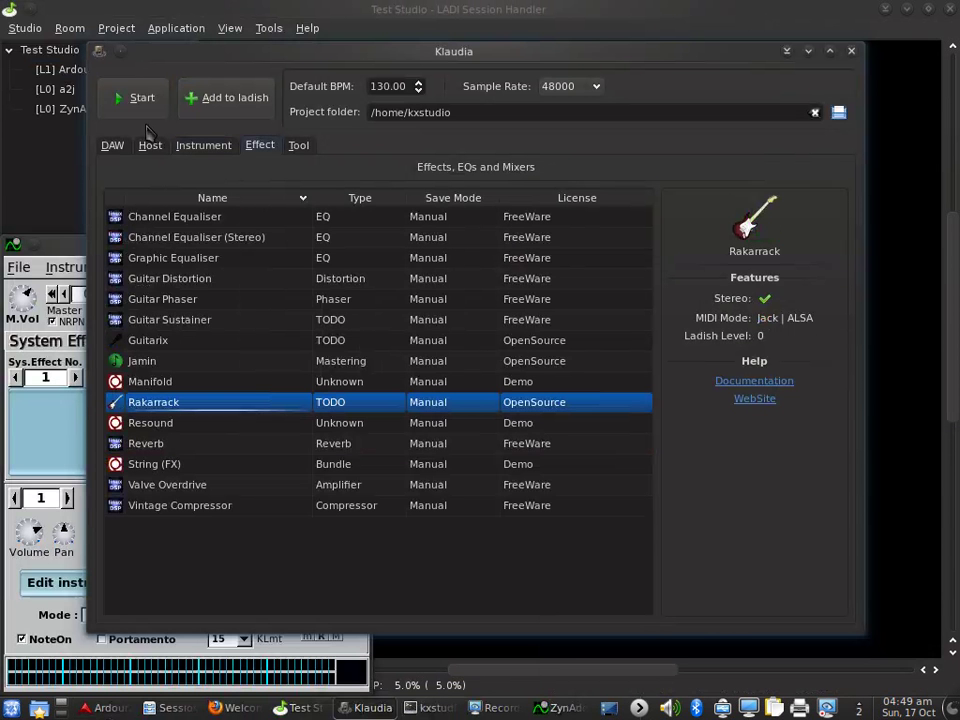
{"action": "left_click", "coordinate": [215, 100]}
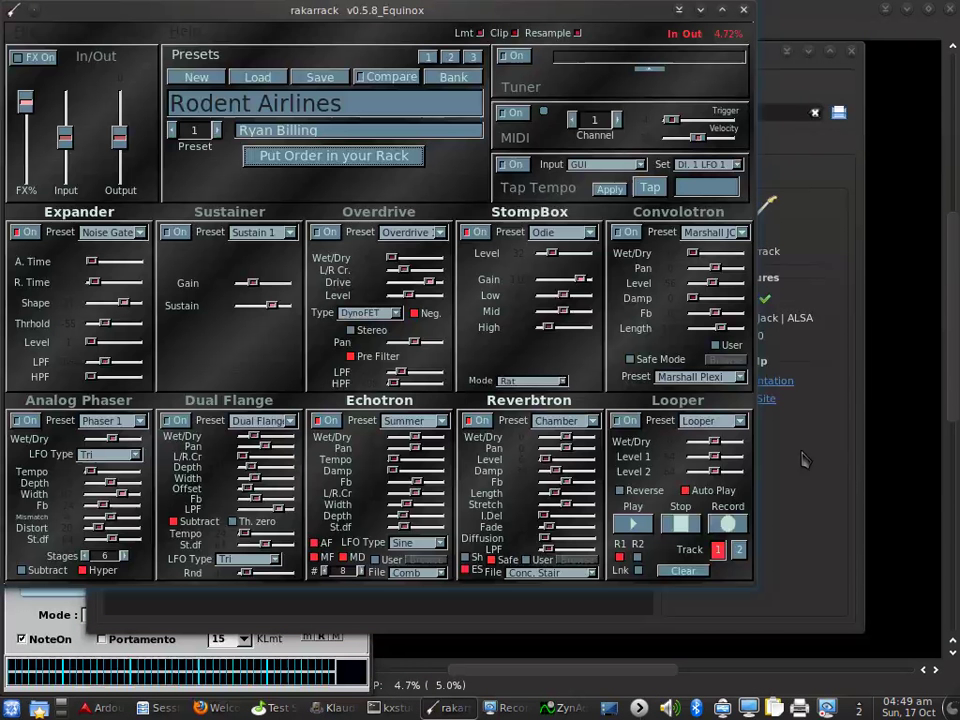
{"action": "left_click", "coordinate": [805, 459]}
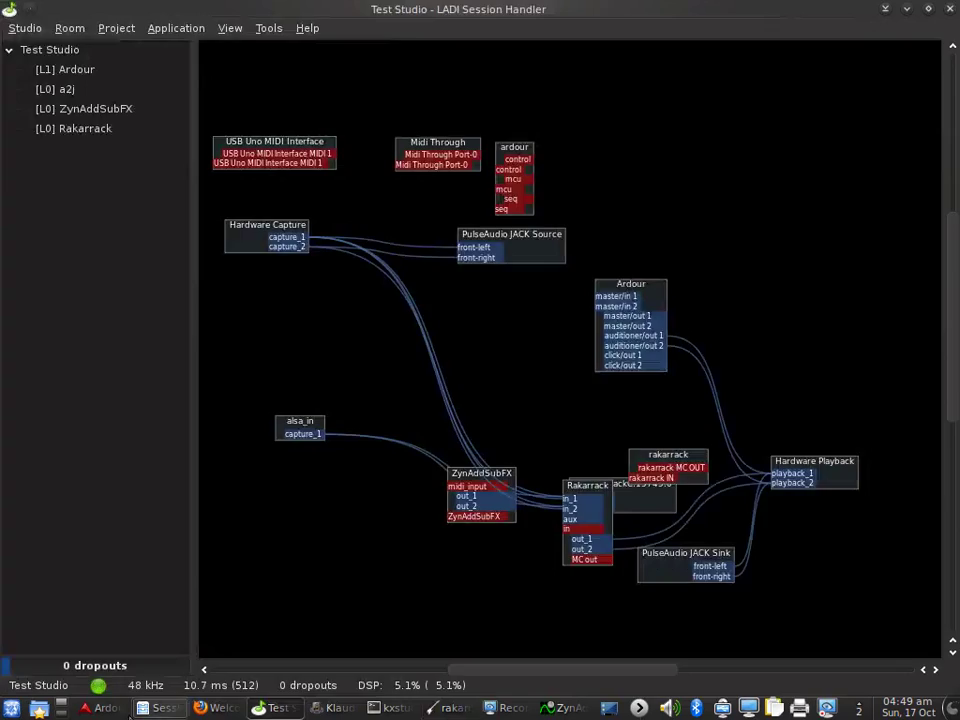
In Ardour, open the Add Track/Bus dialog to add two stereo busses.
{"action": "left_click", "coordinate": [125, 708]}
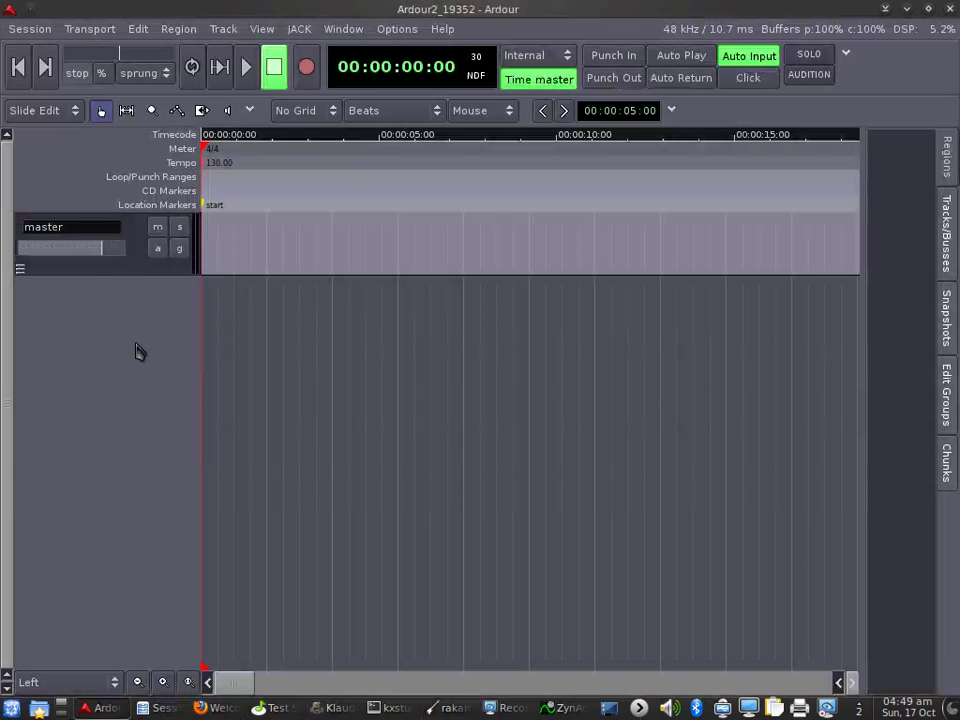
{"action": "double_click", "coordinate": [138, 351]}
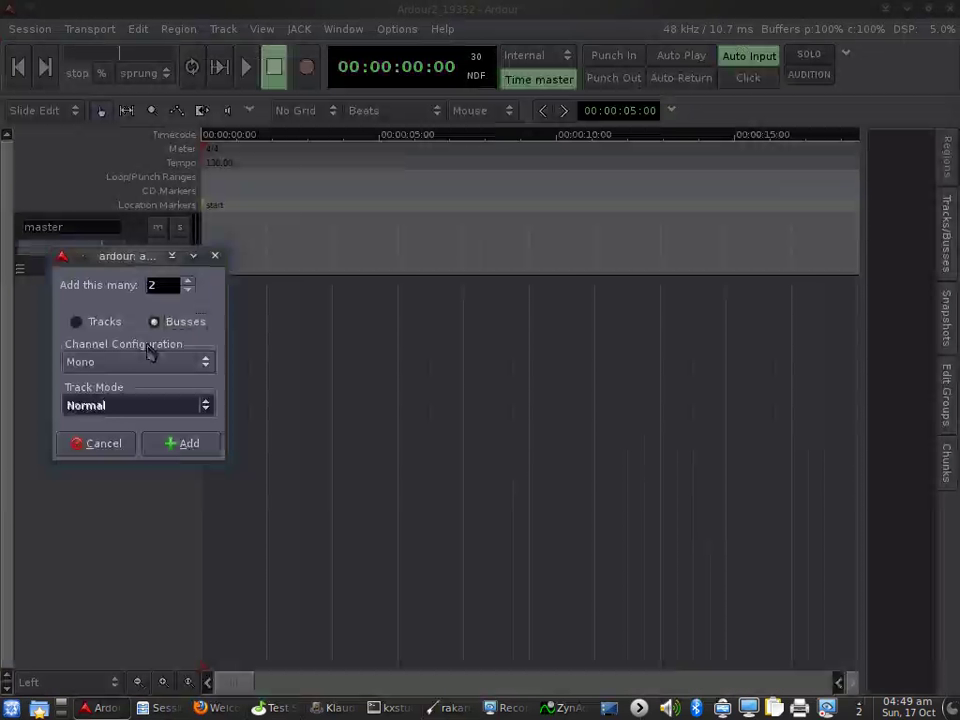
{"action": "scroll", "coordinate": [148, 360], "scroll_direction": "down", "scroll_amount": 1}
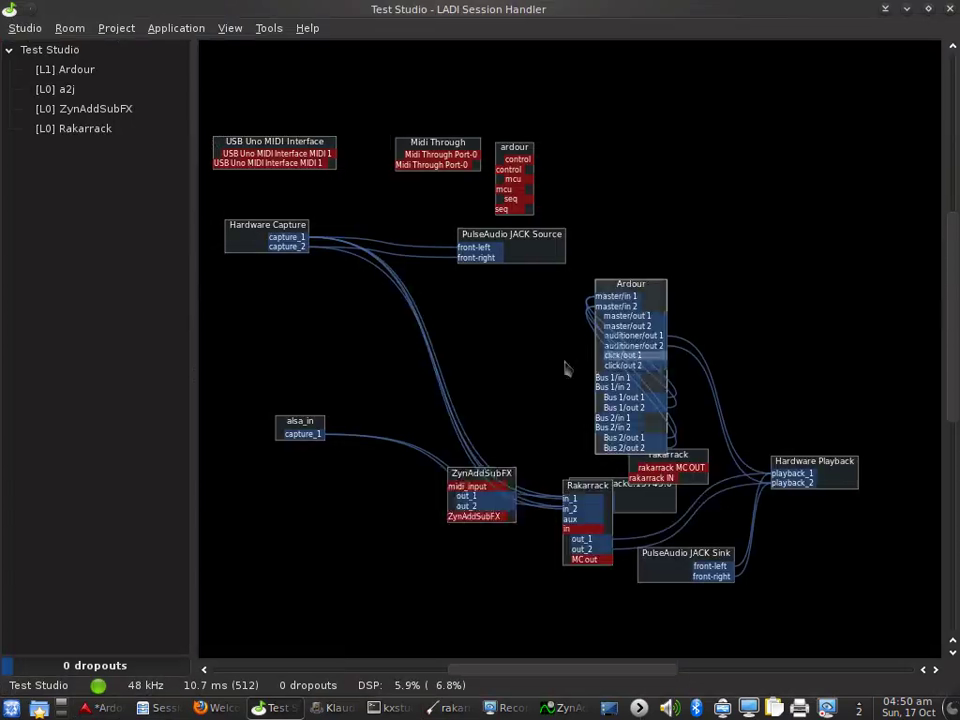
Wire ZynAddSubFX outputs to Ardour's Bus 1 and disconnect all of Rakarrack's outputs.
{"action": "left_click_drag", "start_coordinate": [504, 512], "coordinate": [342, 338]}
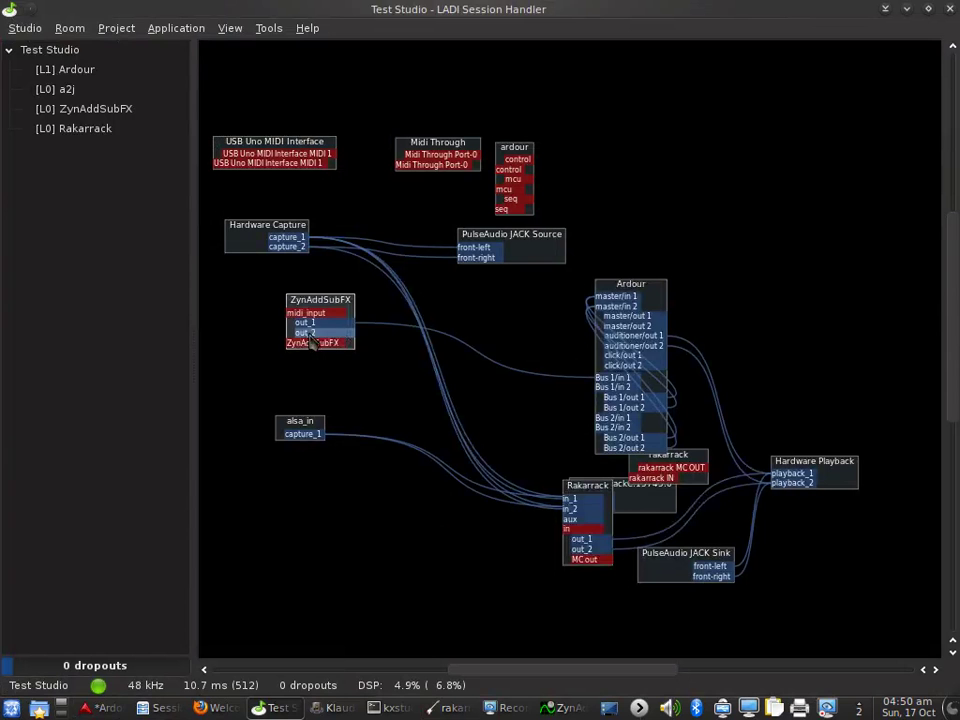
{"action": "left_click_drag", "start_coordinate": [311, 337], "coordinate": [590, 388]}
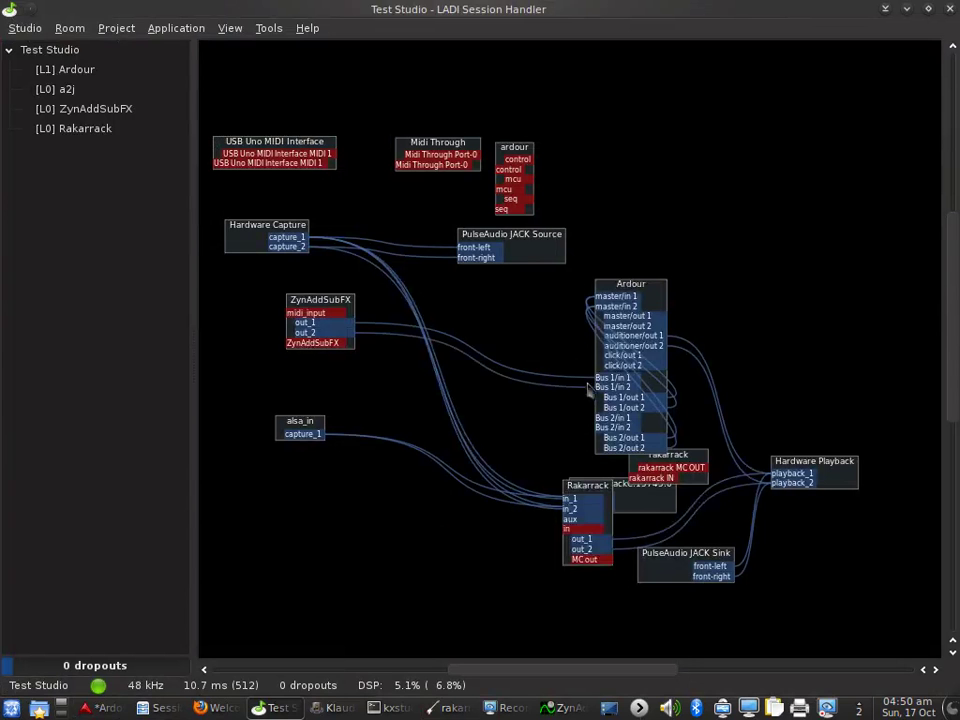
{"action": "left_click_drag", "start_coordinate": [599, 524], "coordinate": [457, 395]}
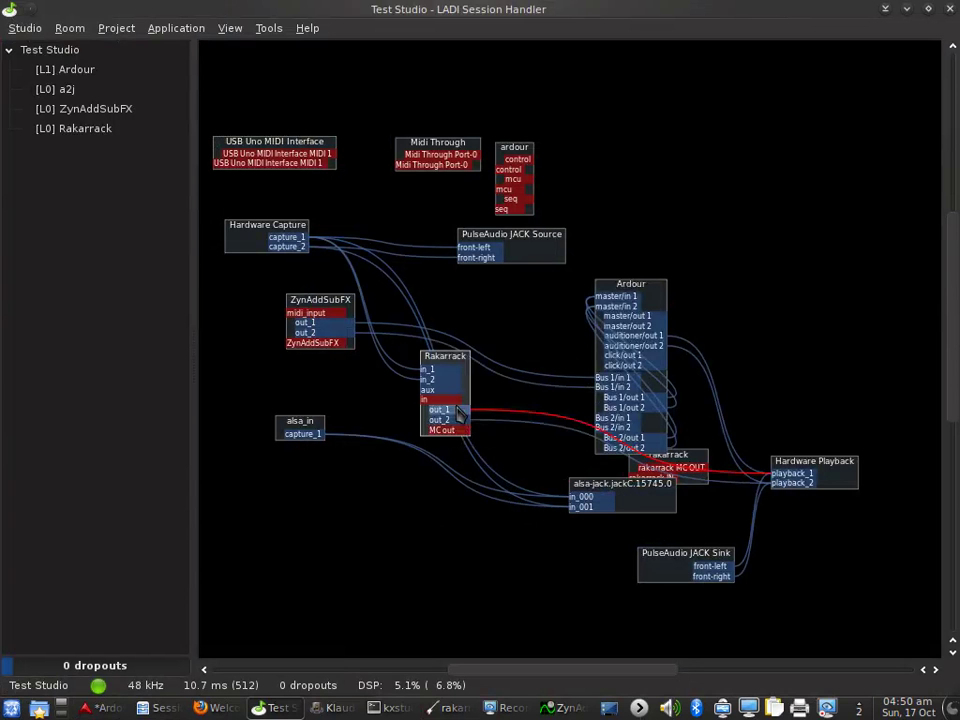
{"action": "right_click", "coordinate": [462, 418]}
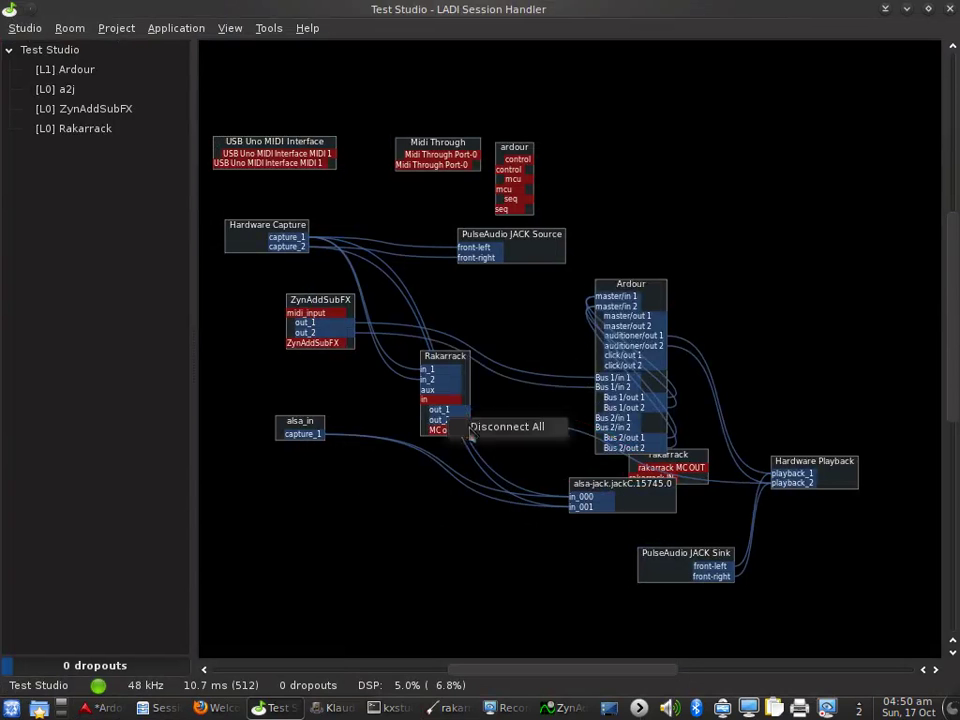
{"action": "left_click", "coordinate": [471, 428]}
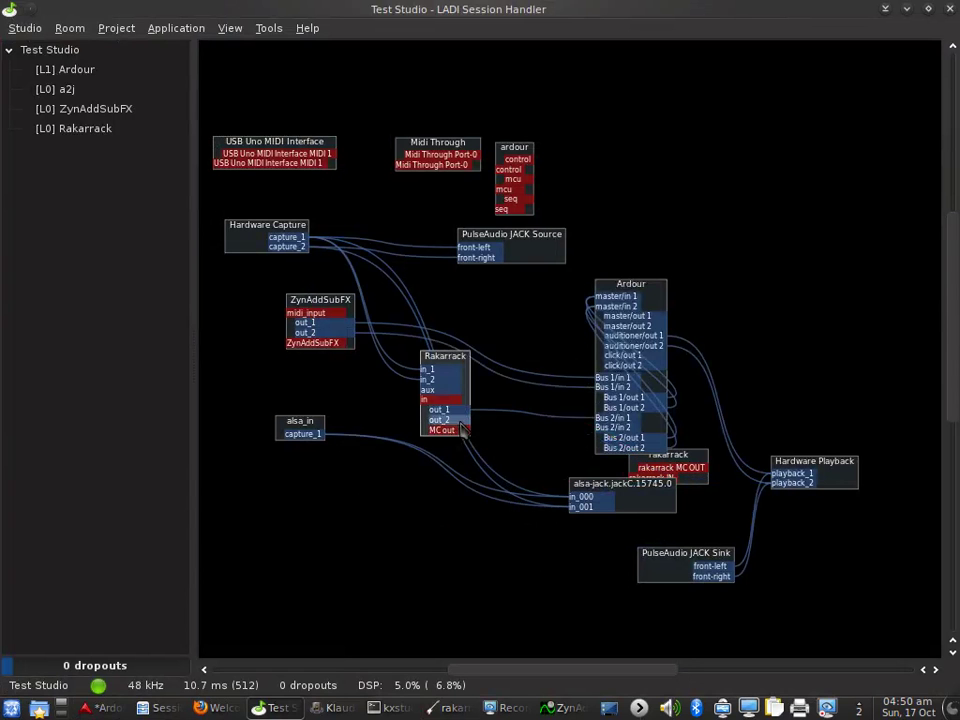
Connect USB Uno MIDI 1 to ZynAddSubFX's midi_input.
{"action": "left_click_drag", "start_coordinate": [642, 334], "coordinate": [616, 302]}
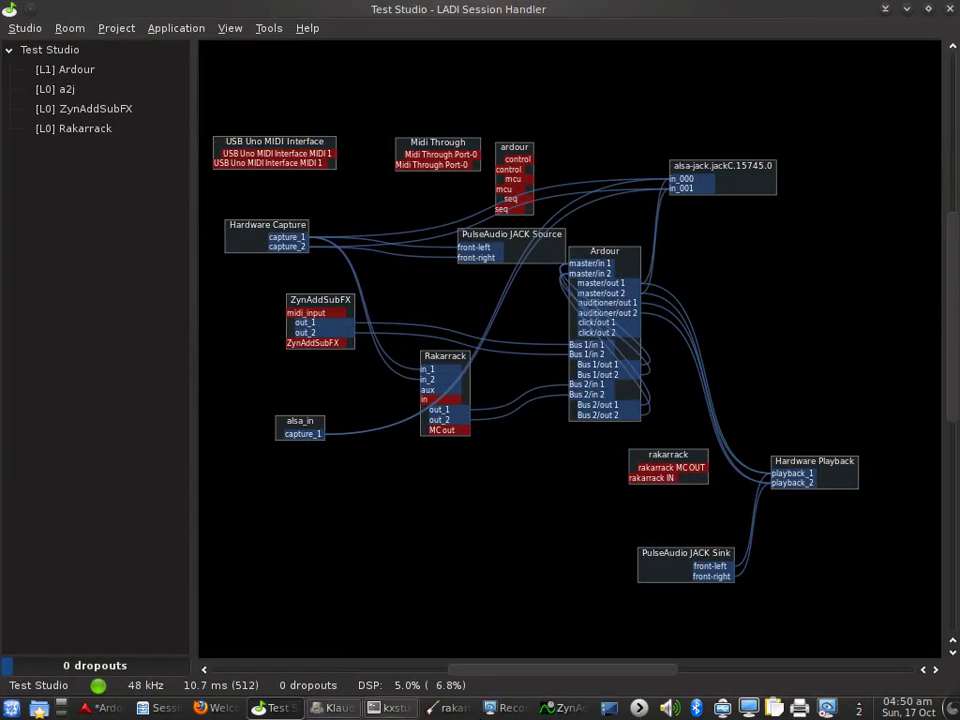
{"action": "left_click_drag", "start_coordinate": [300, 153], "coordinate": [342, 203]}
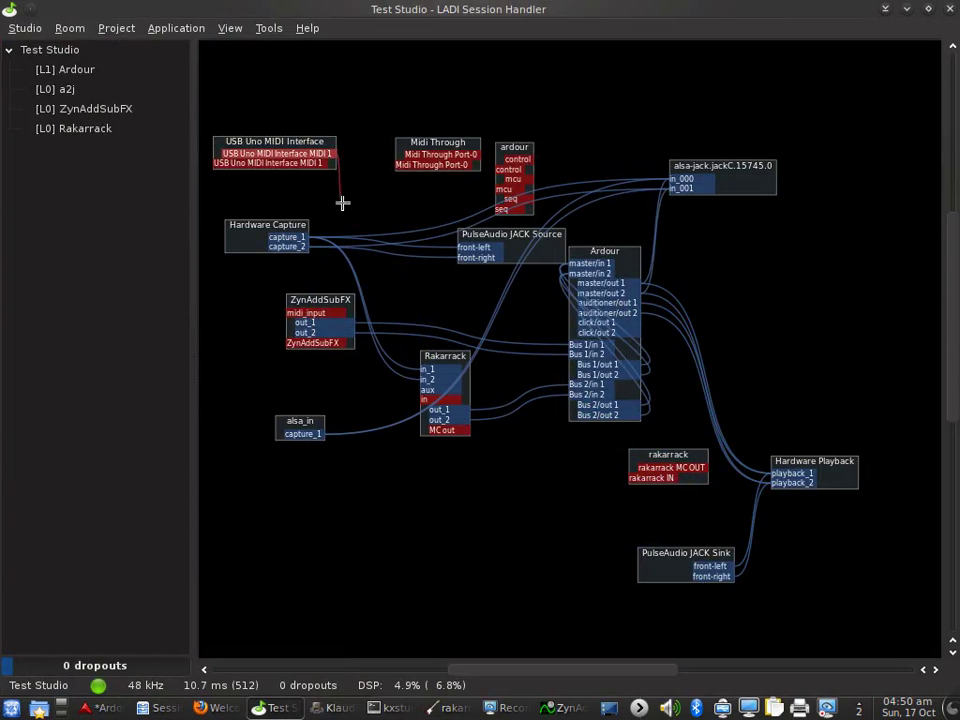
{"action": "left_click_drag", "start_coordinate": [342, 203], "coordinate": [300, 318]}
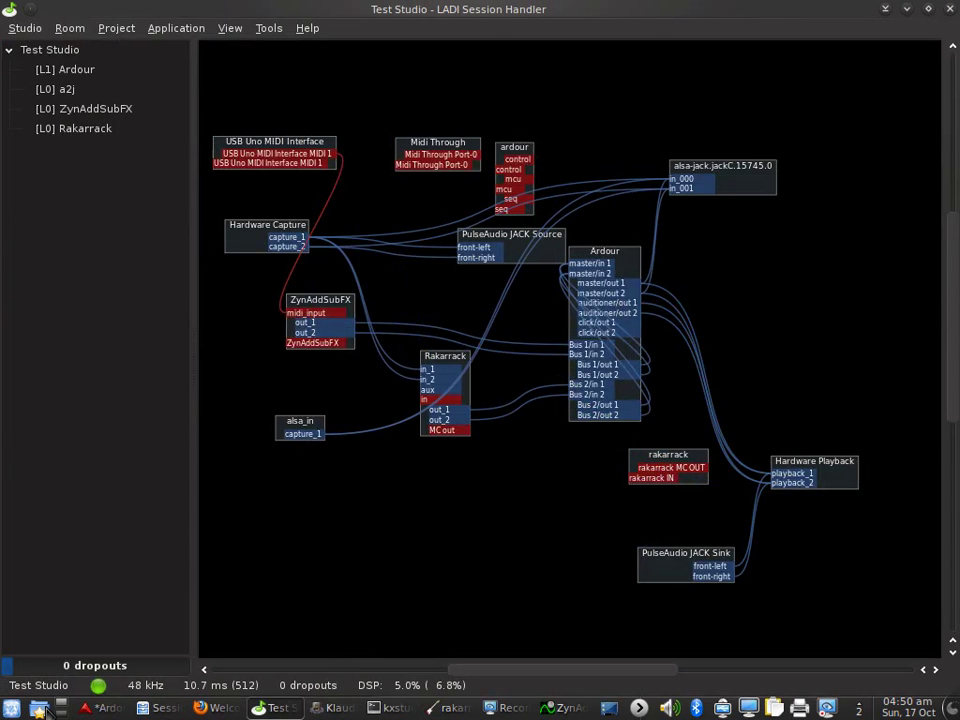
Set Ardour's Options > Monitoring to 'Ardour does monitoring'.
{"action": "left_click", "coordinate": [103, 708]}
{"action": "left_click", "coordinate": [341, 29]}
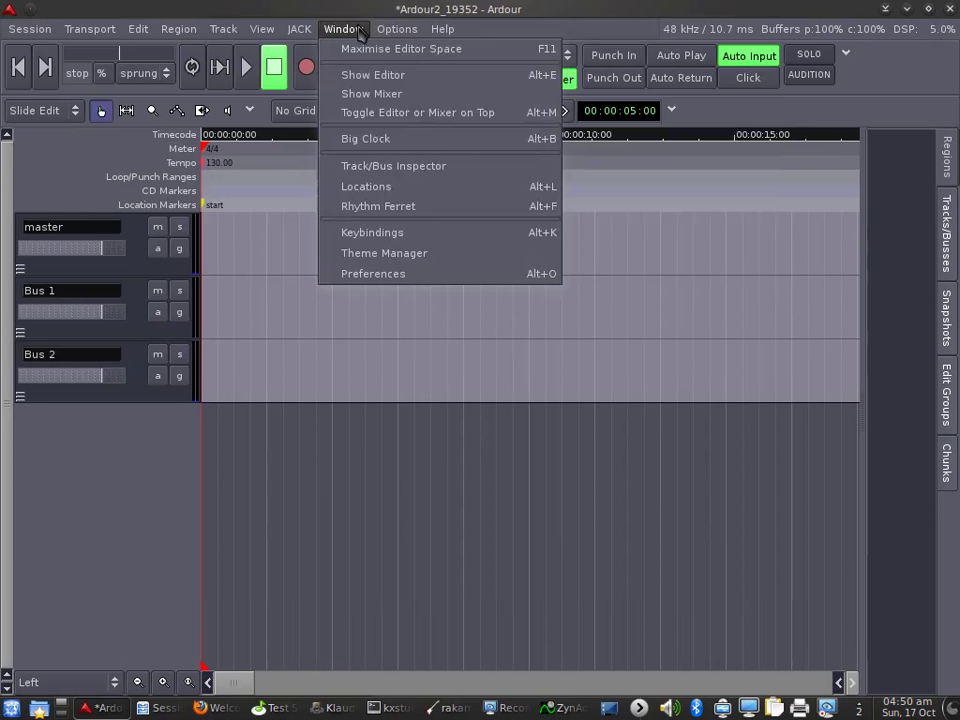
{"action": "mouse_move", "coordinate": [397, 29]}
{"action": "mouse_move", "coordinate": [421, 136]}
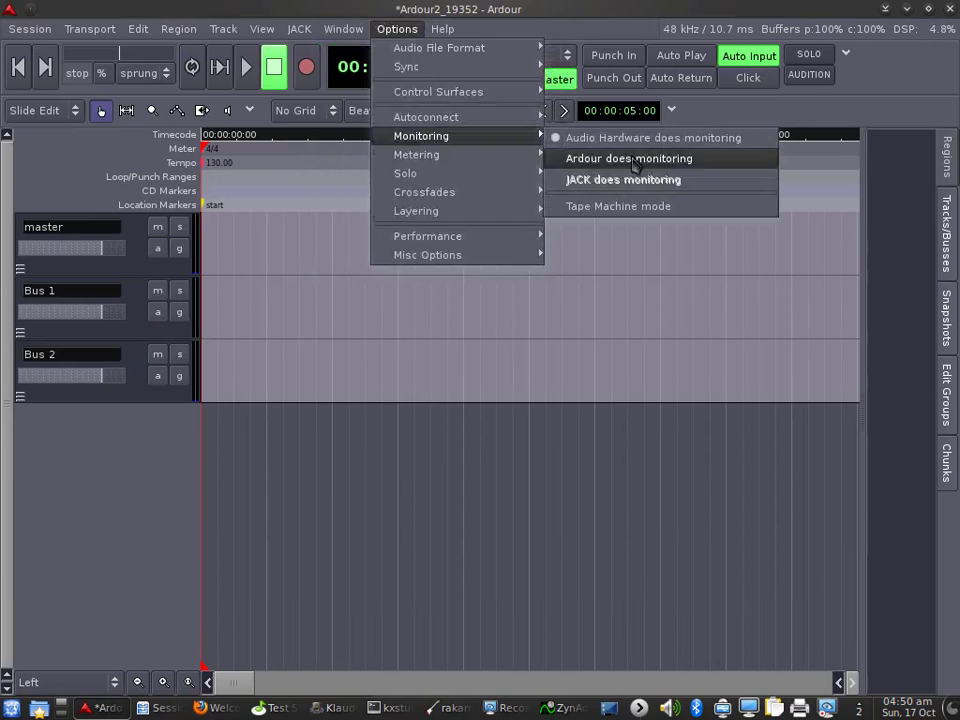
{"action": "left_click", "coordinate": [634, 162]}
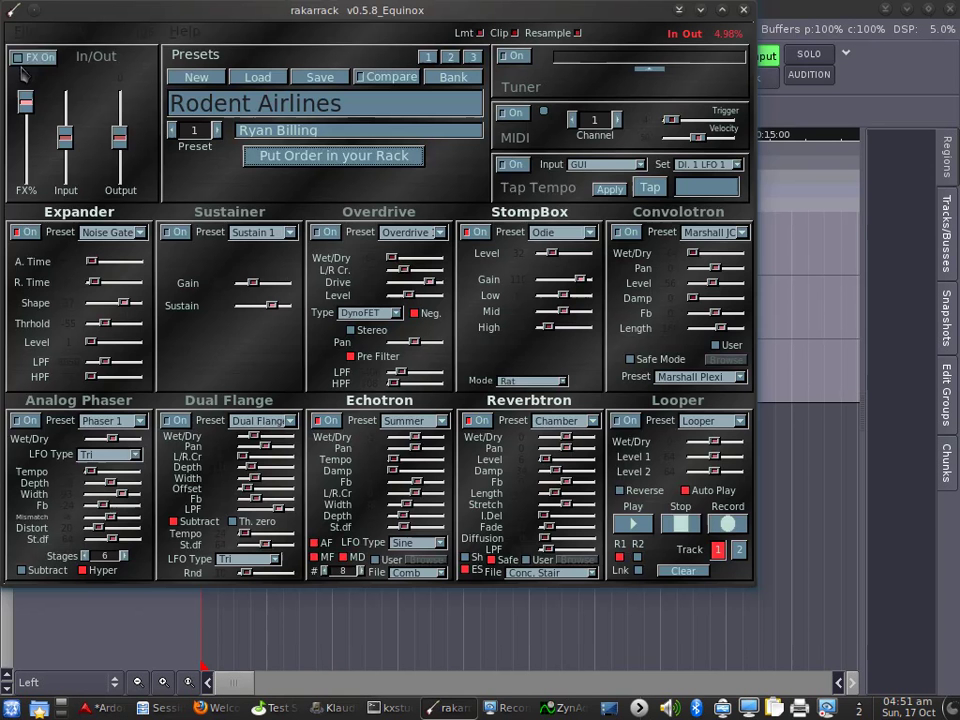
Turn Rakarrack's FX on, lower its Output to -14, and minimize it.
{"action": "left_click", "coordinate": [22, 62]}
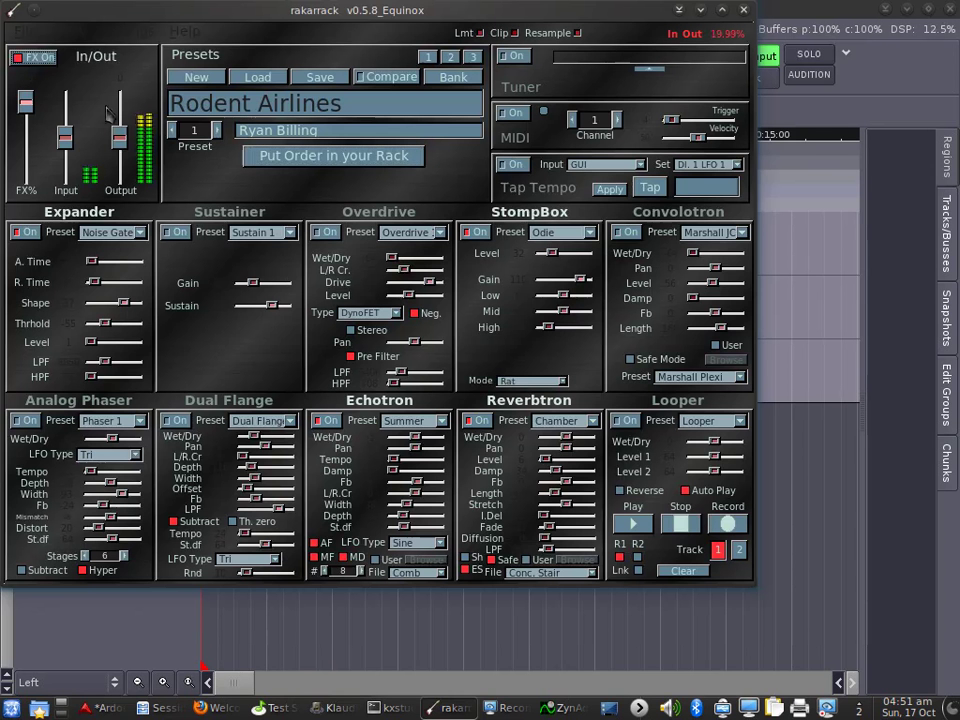
{"action": "left_click_drag", "start_coordinate": [119, 136], "coordinate": [118, 150]}
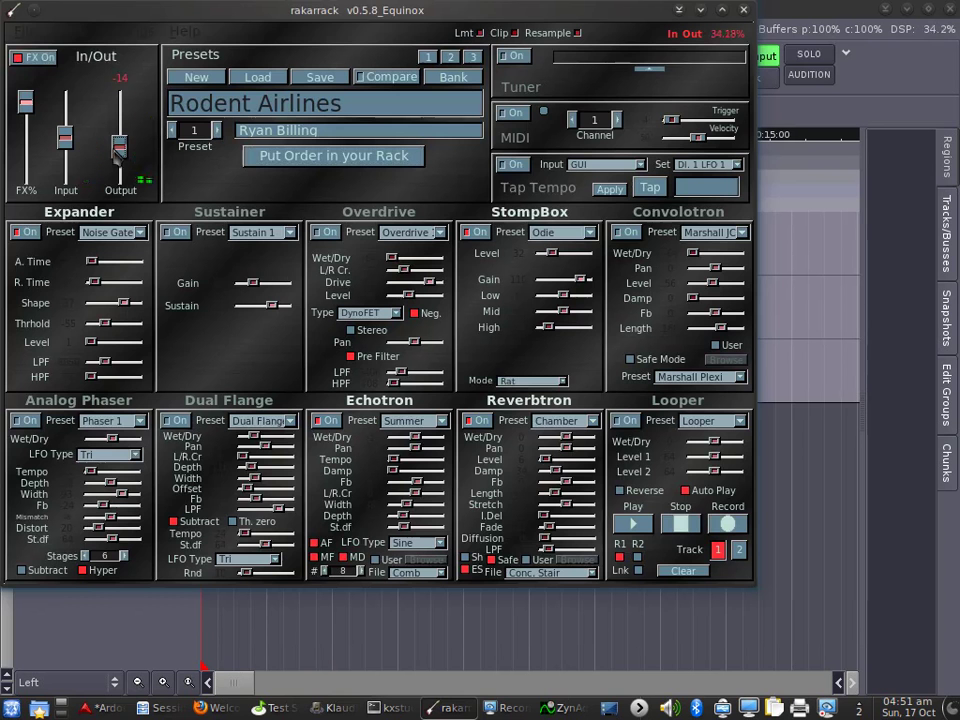
{"action": "left_click", "coordinate": [702, 10]}
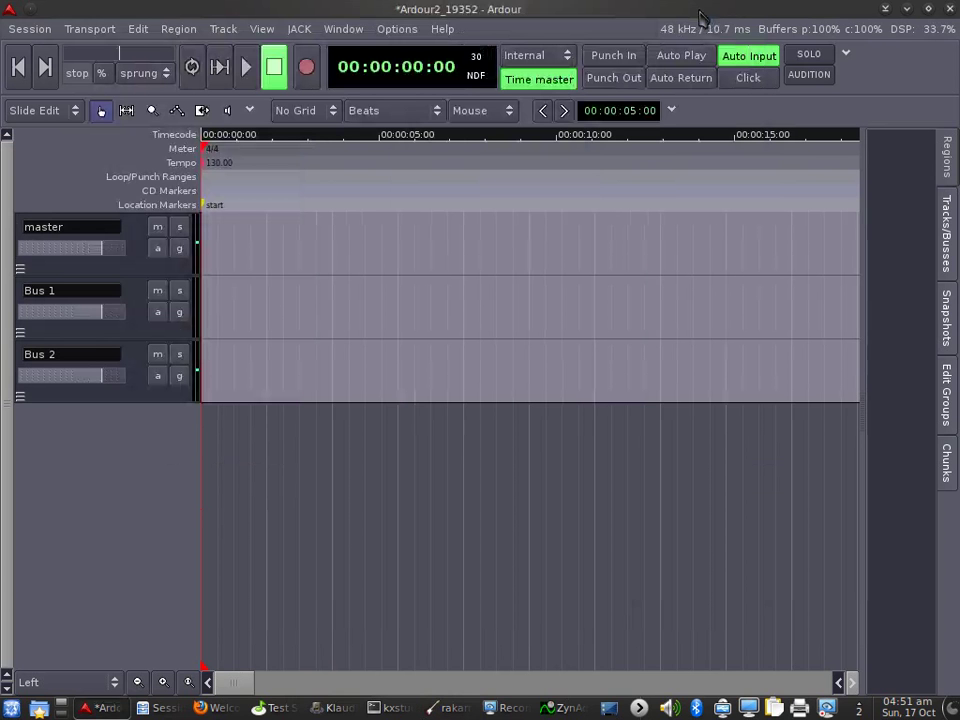
In Klaudia's DAW list, compare LMMS, ArdourVST, Non-Sequencer, Renoise and energyXT2 details, then switch to hosts.
{"action": "left_click", "coordinate": [343, 707]}
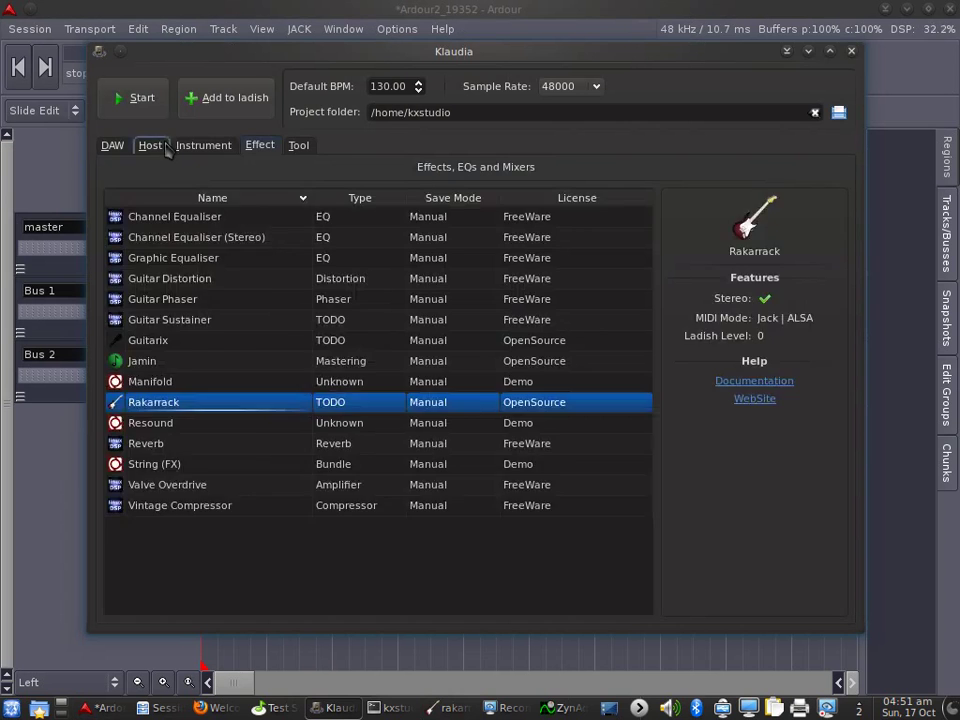
{"action": "left_click", "coordinate": [112, 145]}
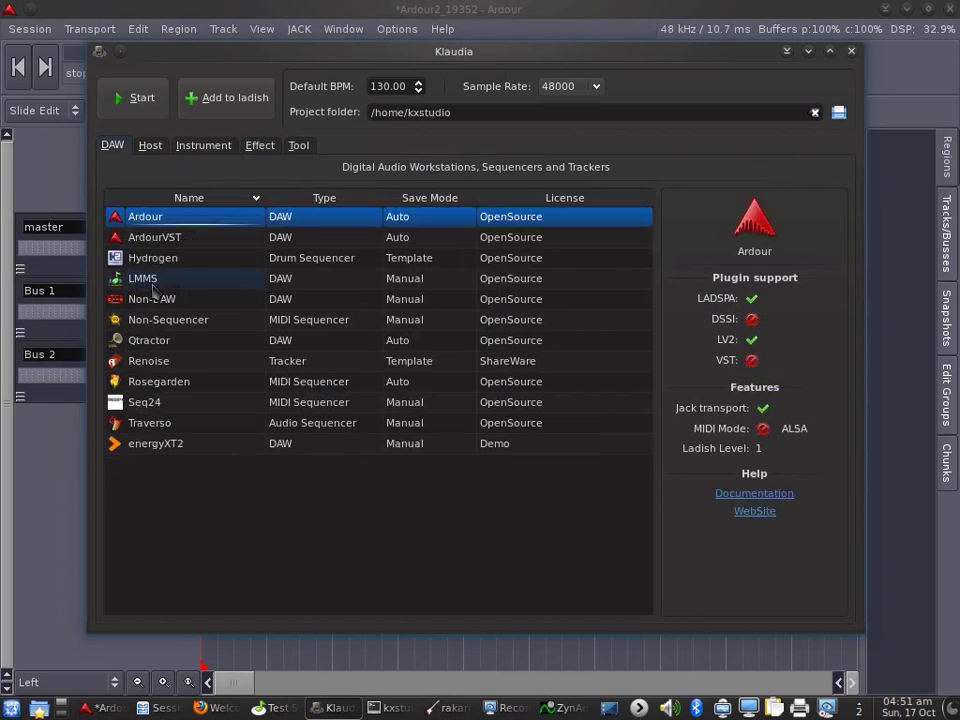
{"action": "left_click", "coordinate": [152, 283]}
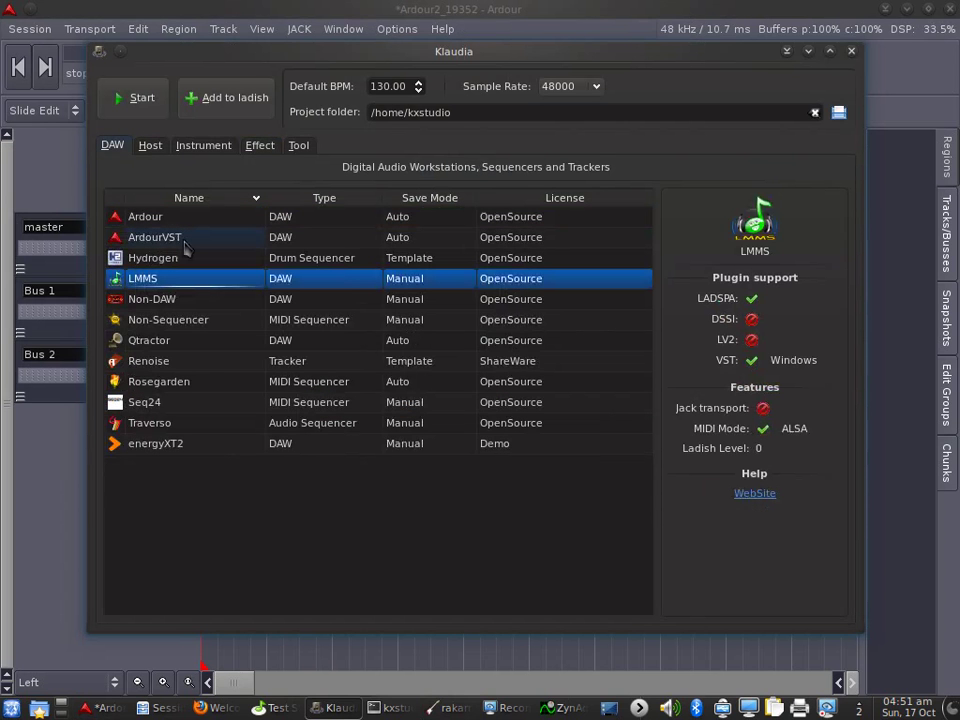
{"action": "left_click", "coordinate": [183, 242]}
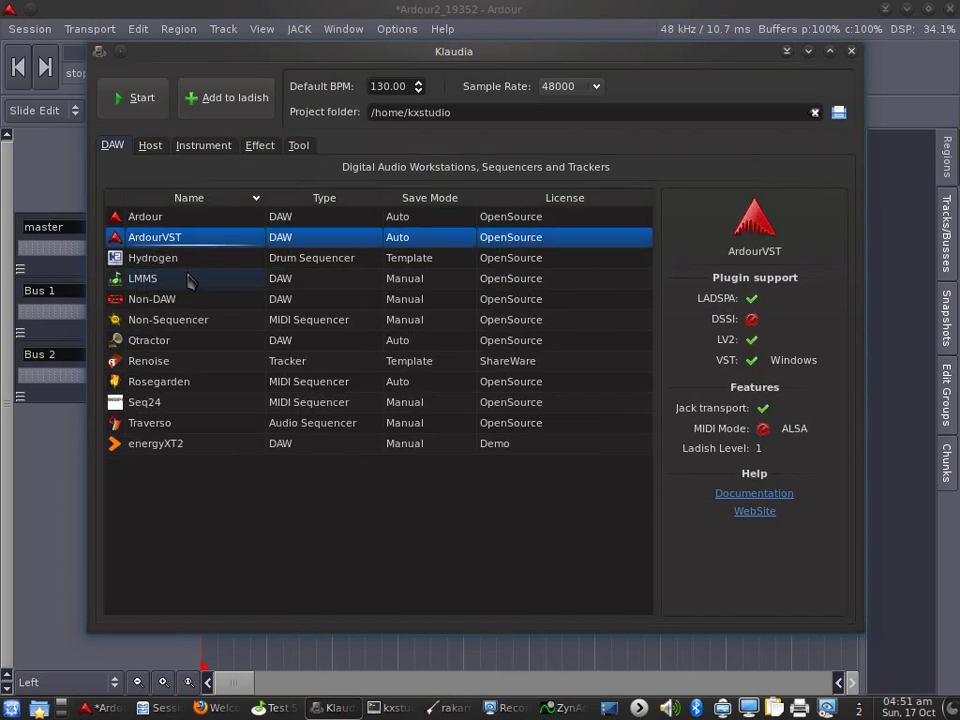
{"action": "left_click", "coordinate": [199, 320]}
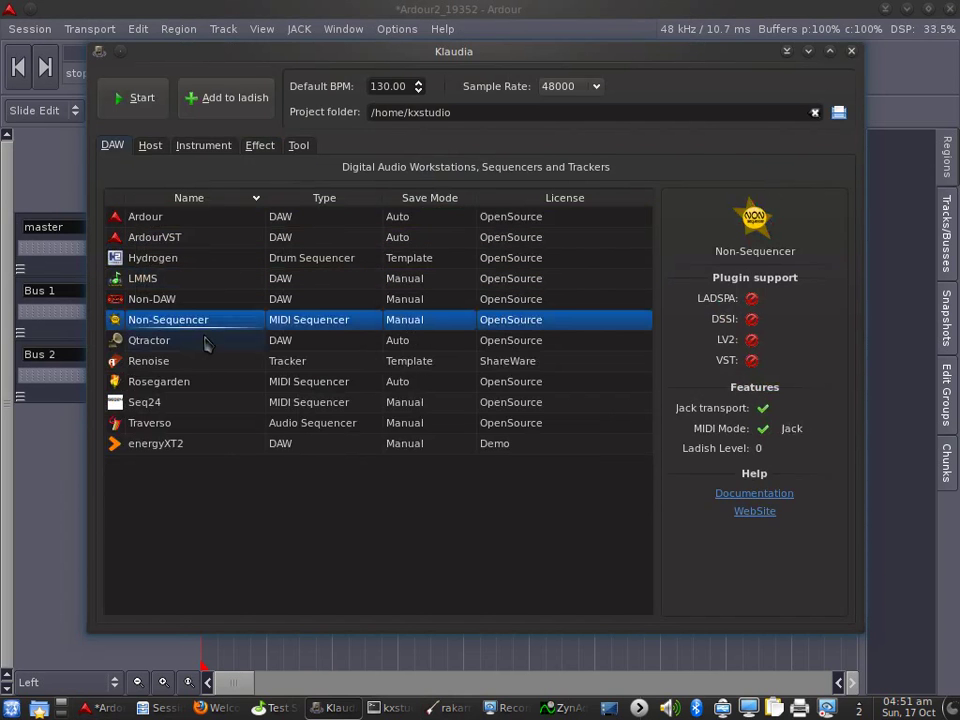
{"action": "left_click", "coordinate": [208, 362]}
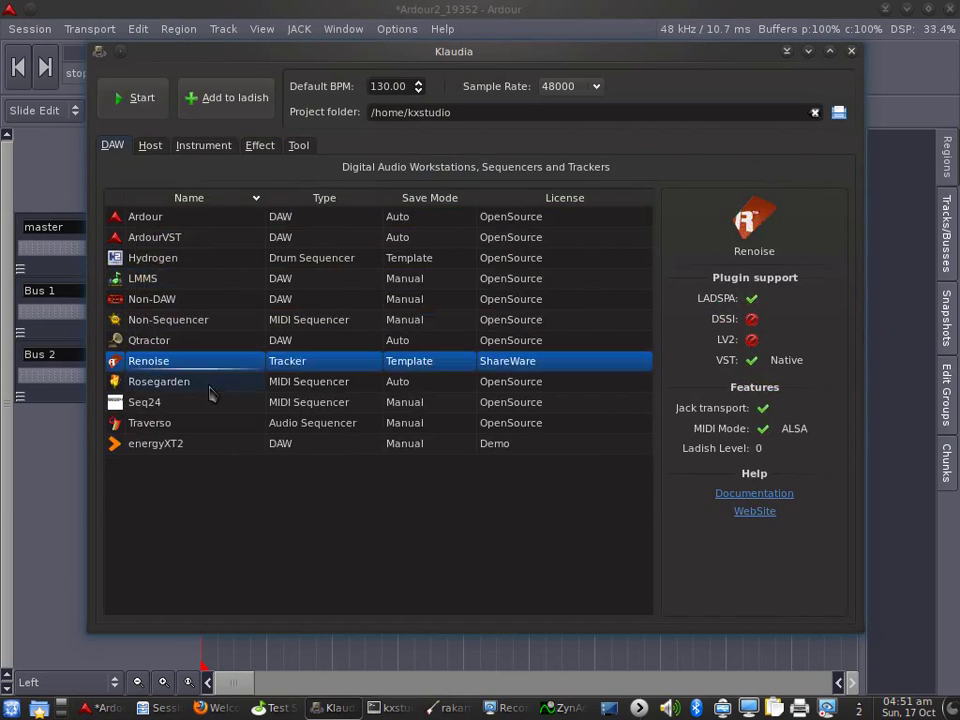
{"action": "left_click", "coordinate": [200, 445]}
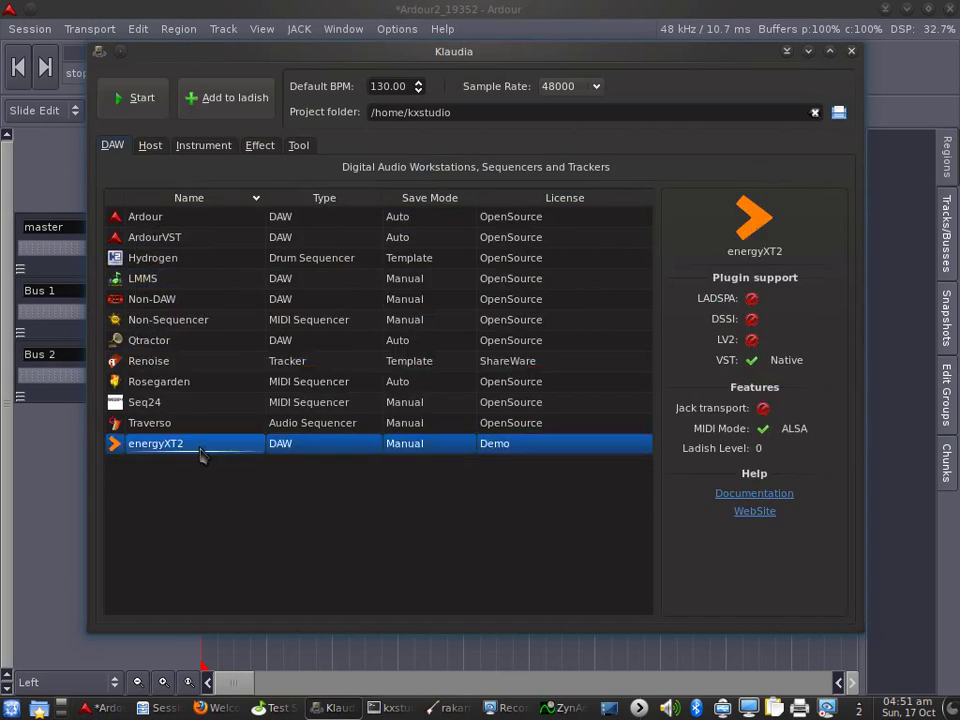
{"action": "key", "text": "ctrl+Tab"}
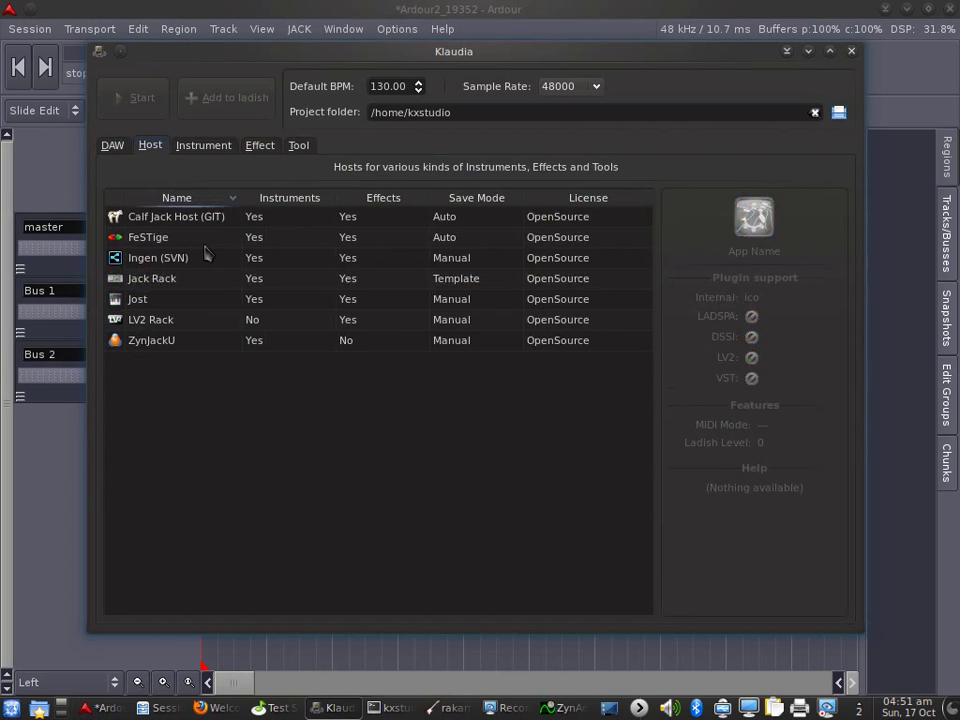
Check plugin support for Jack Rack, Calf Jack Host, FeSTige, Ingen and Jost, then show instruments.
{"action": "left_click", "coordinate": [222, 281]}
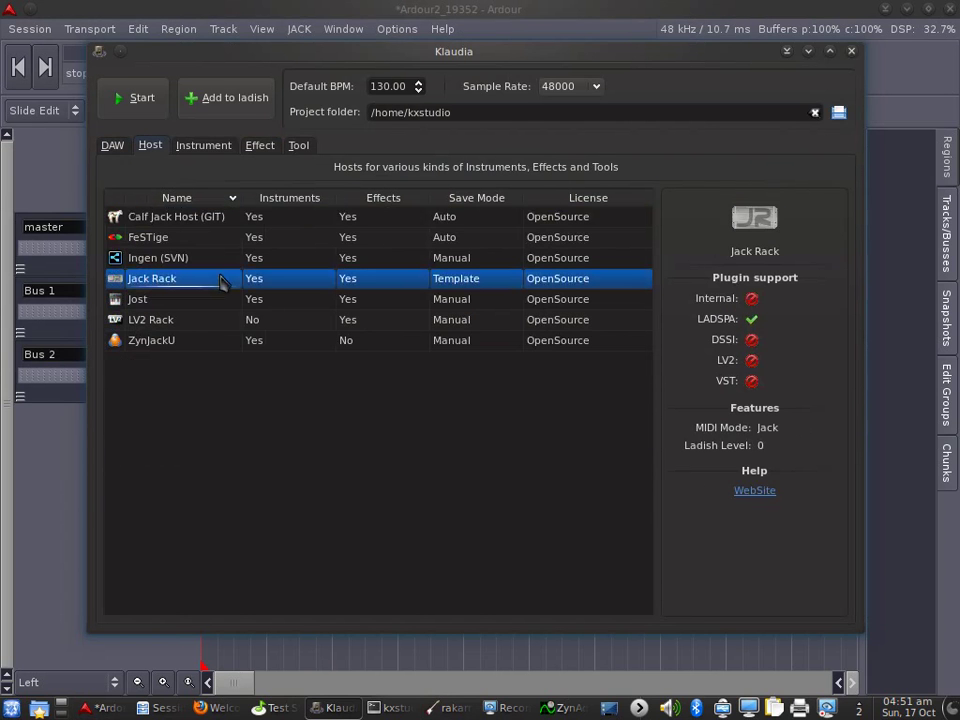
{"action": "left_click", "coordinate": [180, 217]}
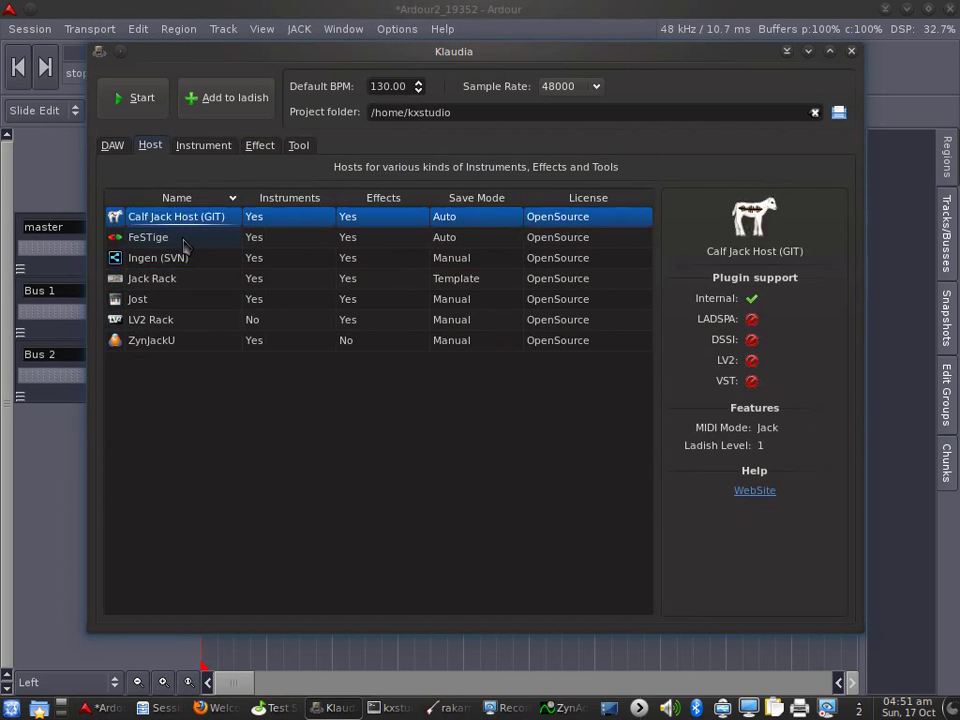
{"action": "left_click", "coordinate": [176, 240]}
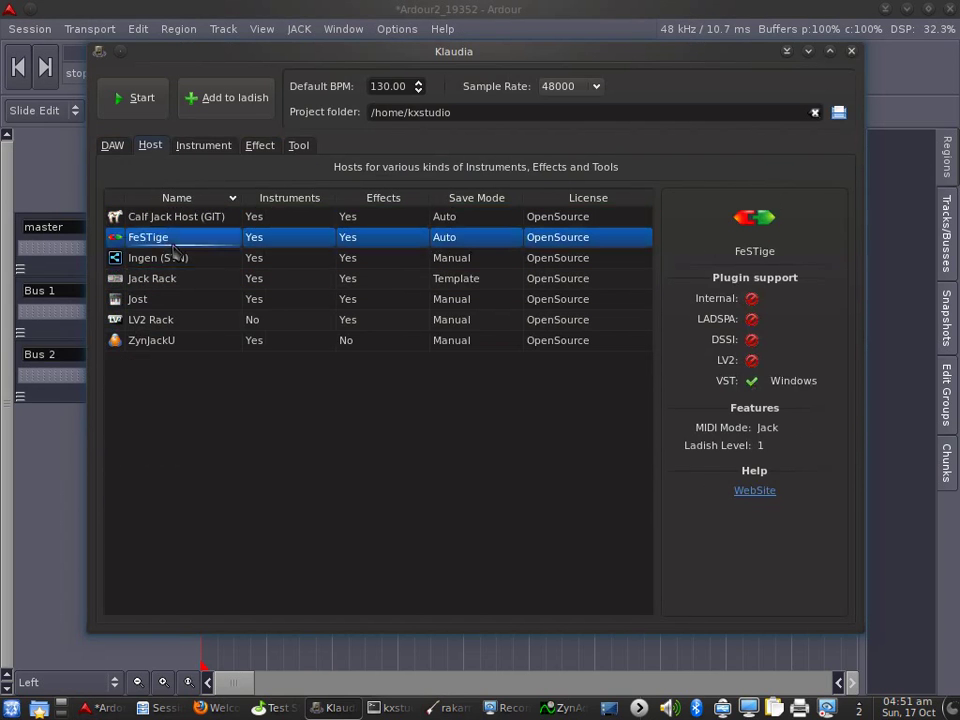
{"action": "left_click", "coordinate": [185, 260]}
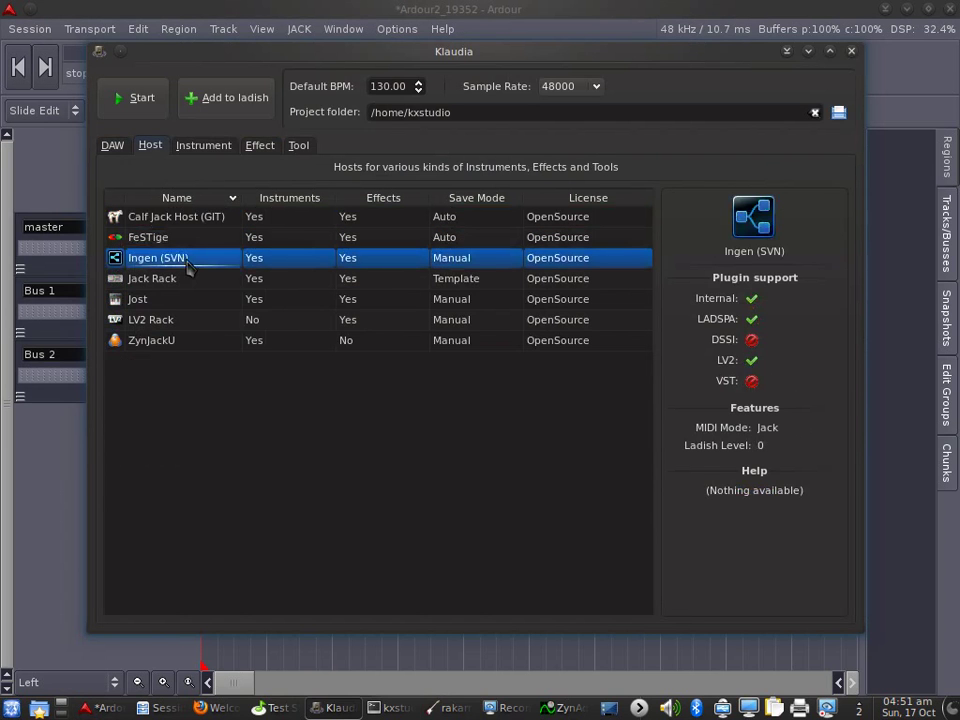
{"action": "left_click", "coordinate": [180, 299]}
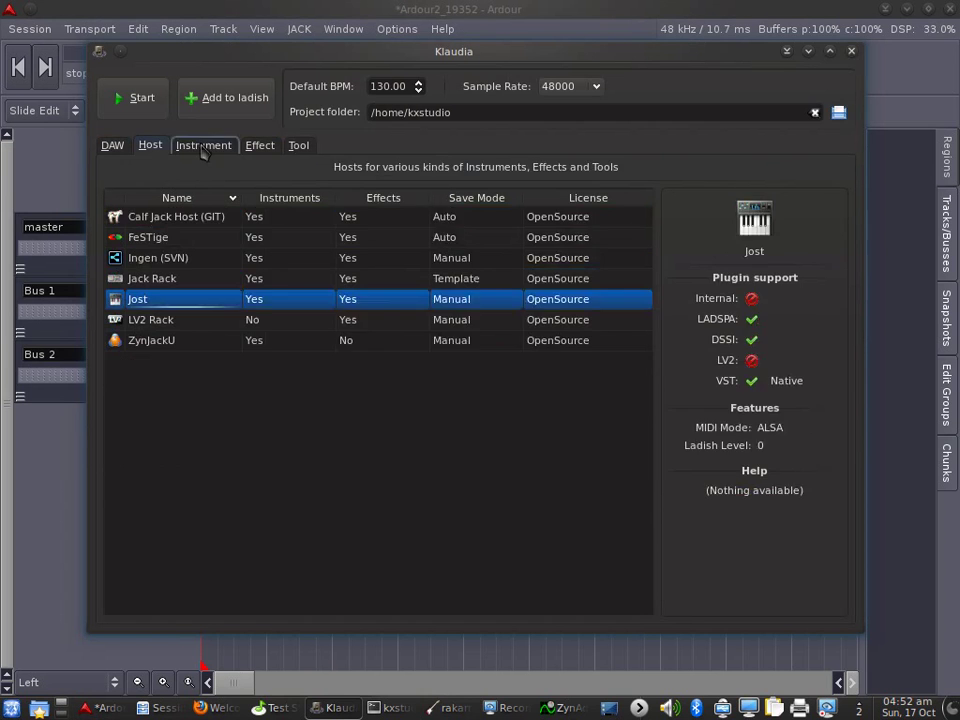
{"action": "left_click", "coordinate": [203, 146]}
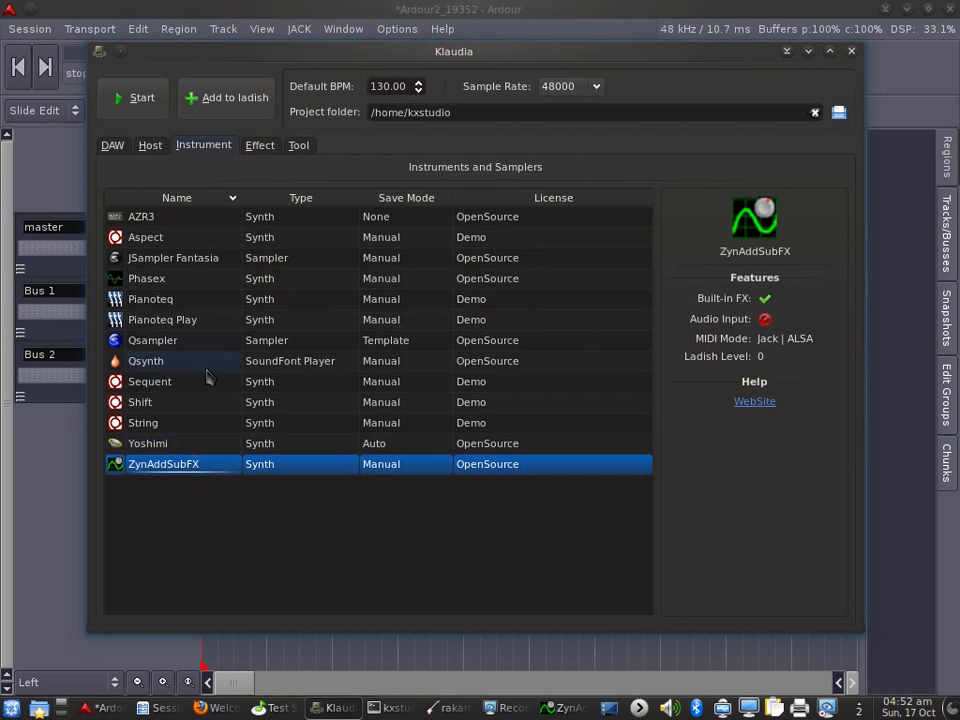
View Yoshimi and Phasex details, browse the Effect and Tool catalogues, then minimize Klaudia.
{"action": "left_click", "coordinate": [188, 451]}
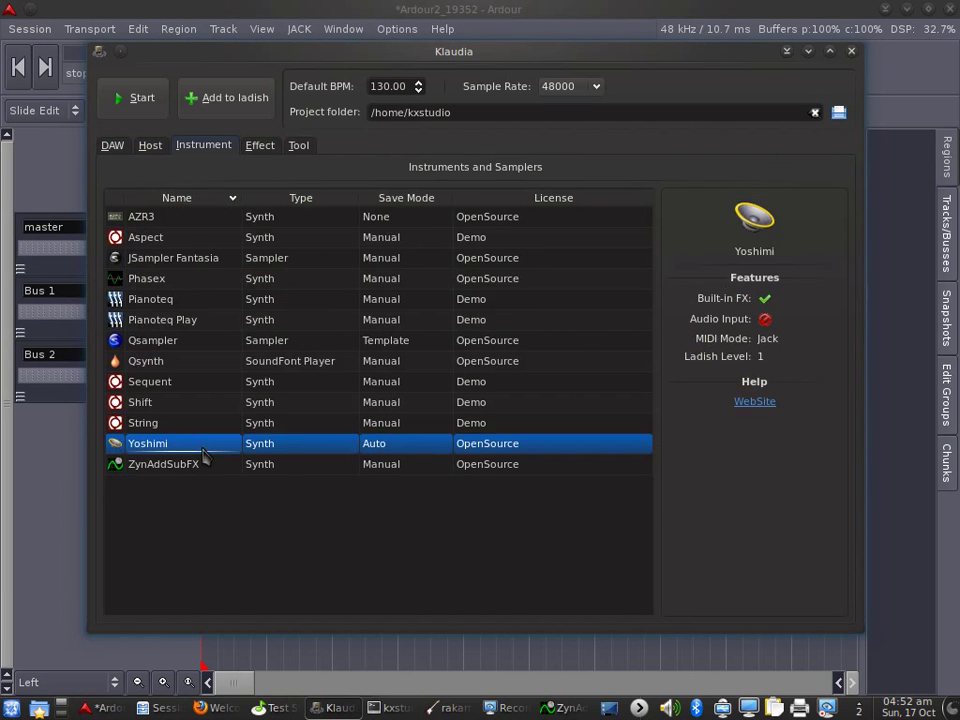
{"action": "left_click", "coordinate": [197, 278]}
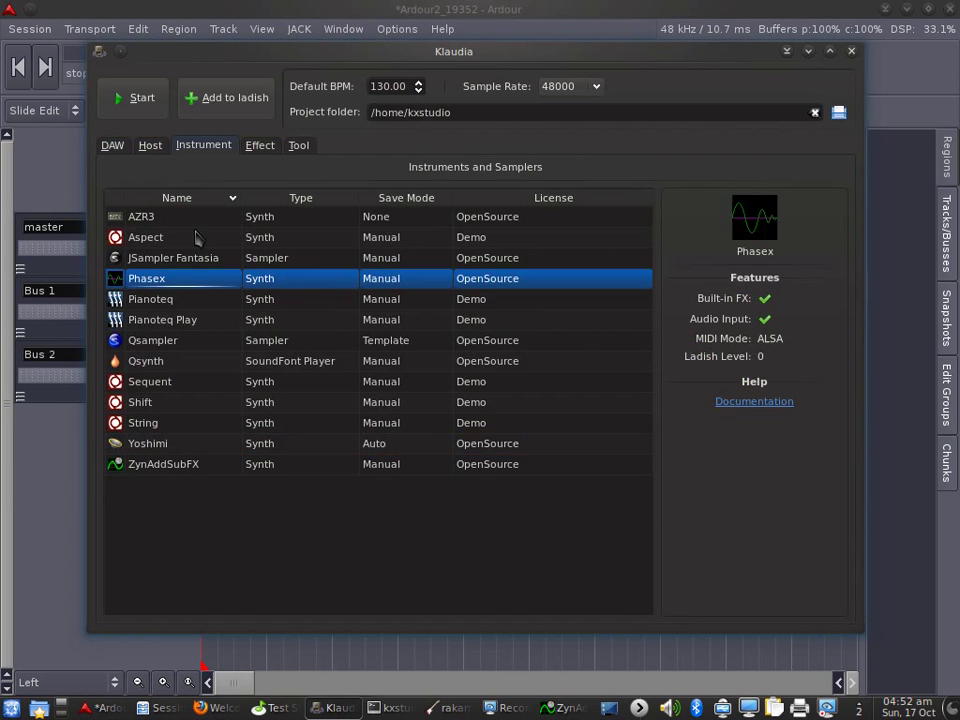
{"action": "key", "text": "ctrl+Tab"}
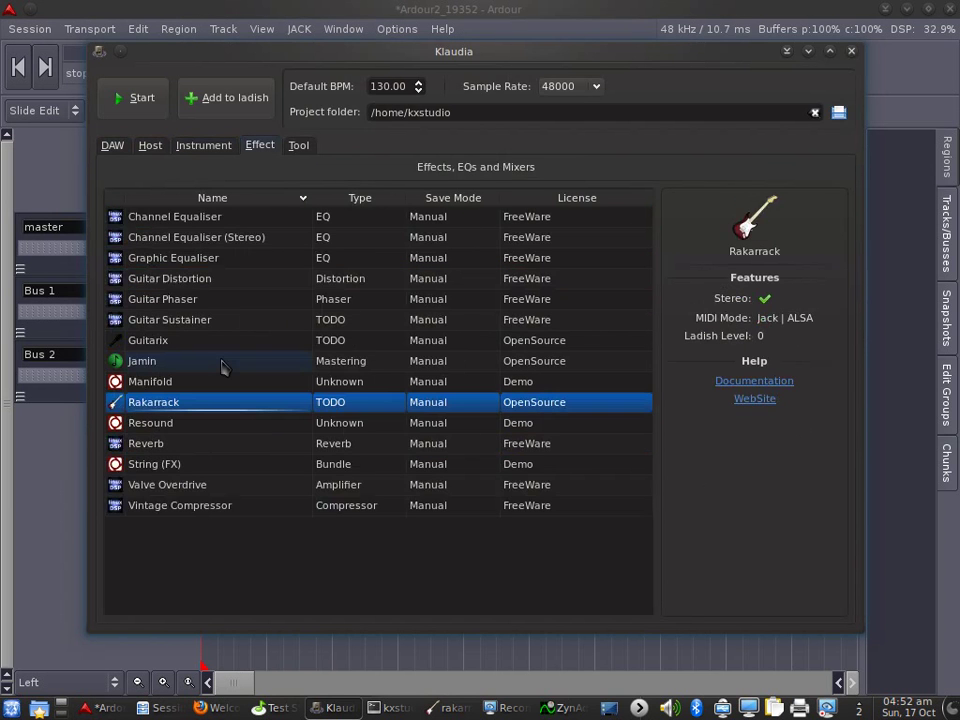
{"action": "key", "text": "ctrl+Tab"}
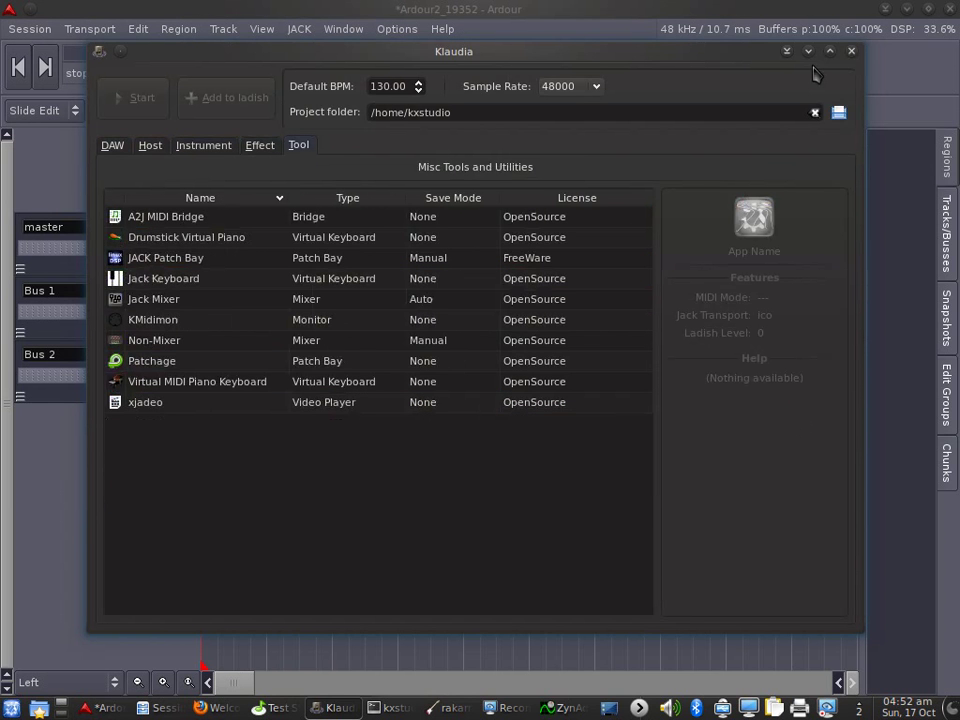
{"action": "left_click", "coordinate": [808, 51]}
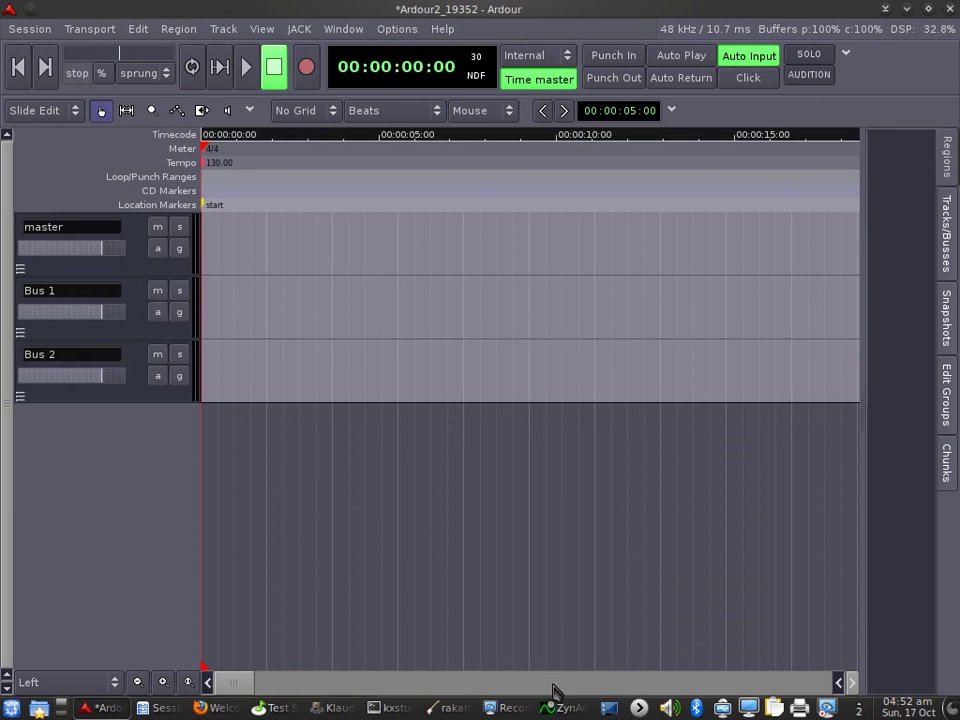
Raise the 'kxstudio : bash' terminal from the taskbar in front of Ardour.
{"action": "mouse_move", "coordinate": [510, 714]}
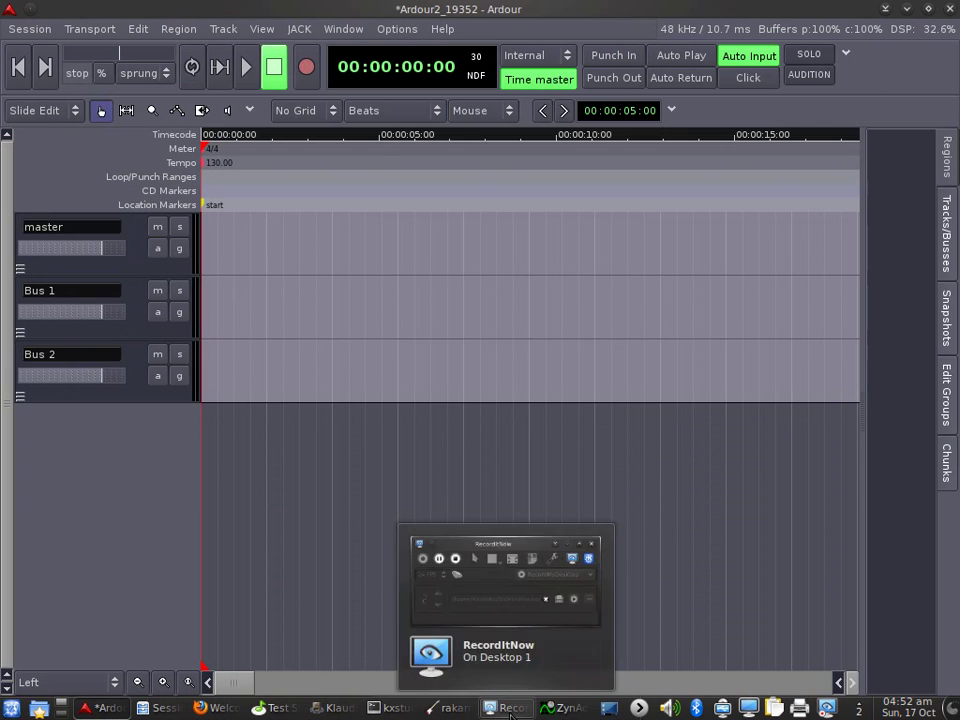
{"action": "left_click", "coordinate": [510, 714]}
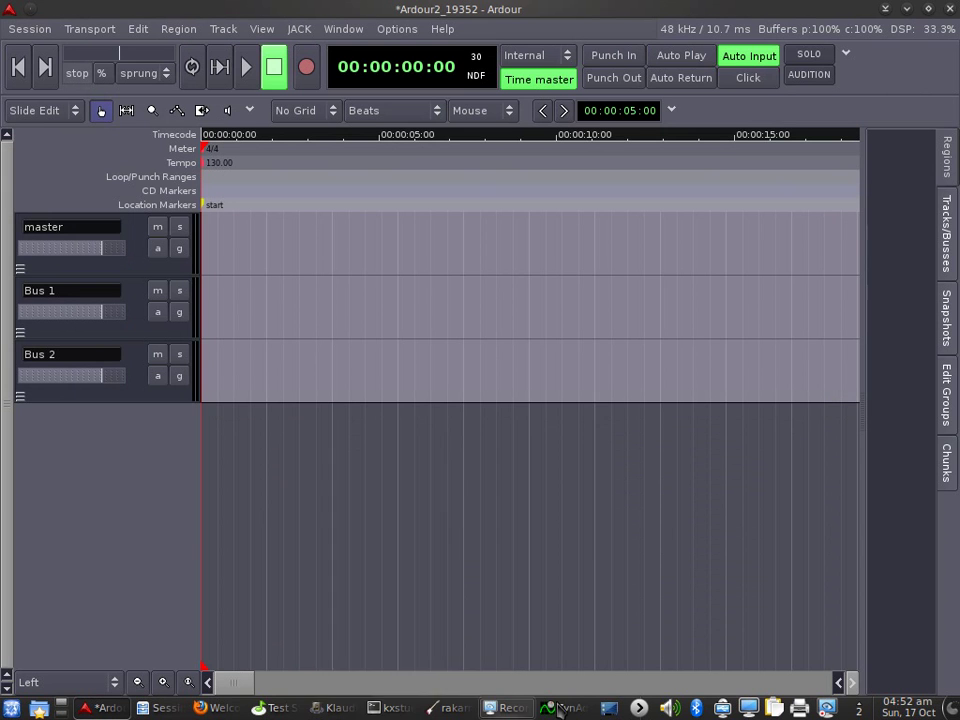
{"action": "mouse_move", "coordinate": [382, 710]}
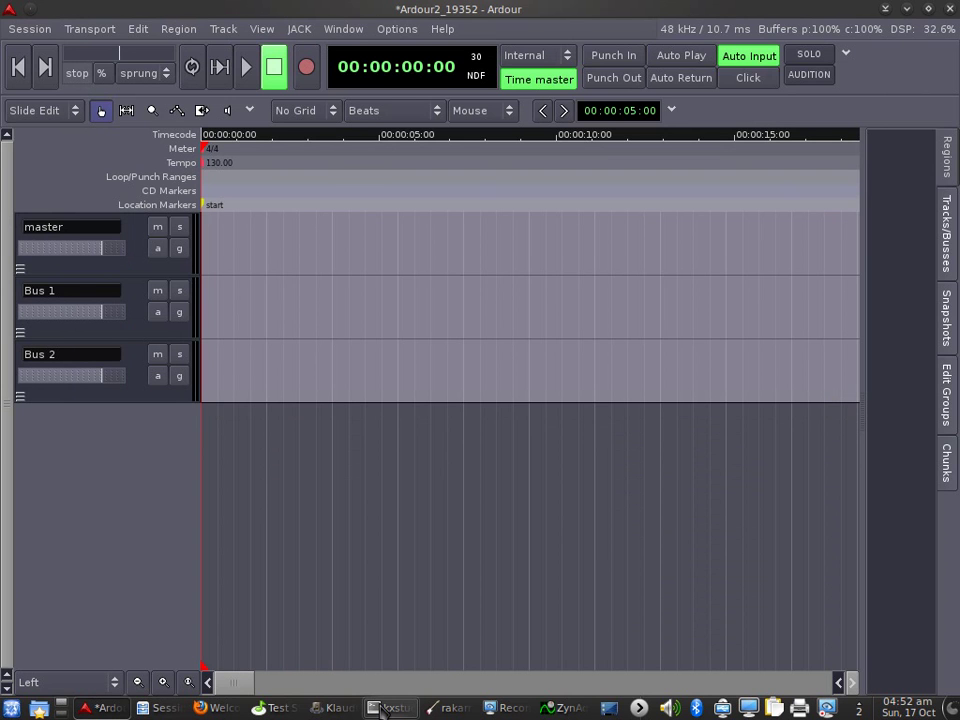
{"action": "left_click", "coordinate": [382, 710]}
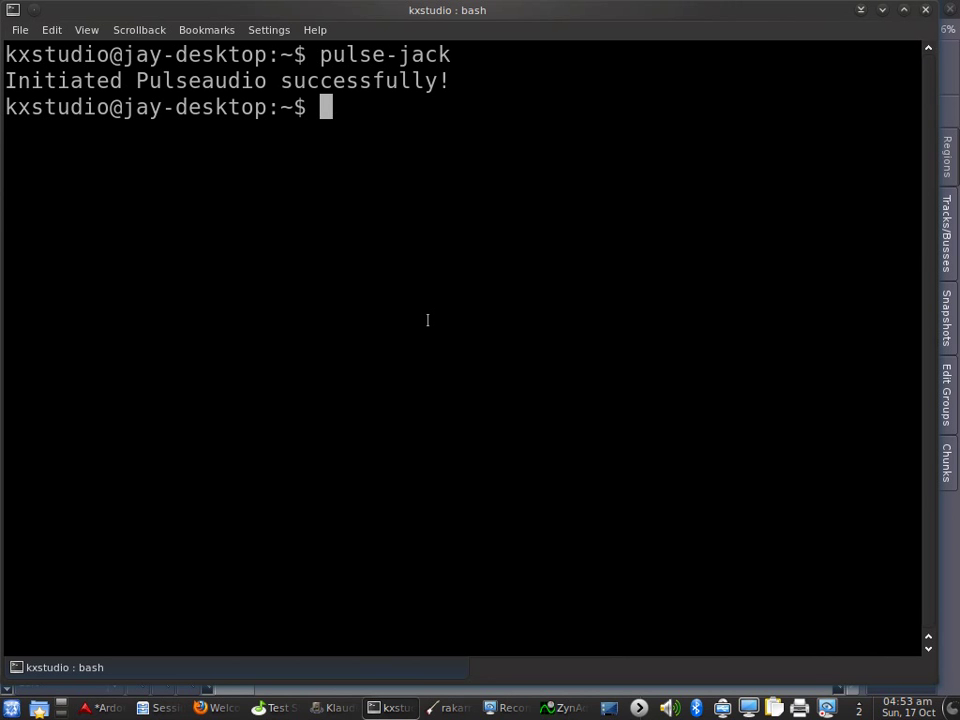
Run 'kxstudio-session-start --help' in the terminal, using Tab completion, to print its usage.
{"action": "type", "text": "kxs"}
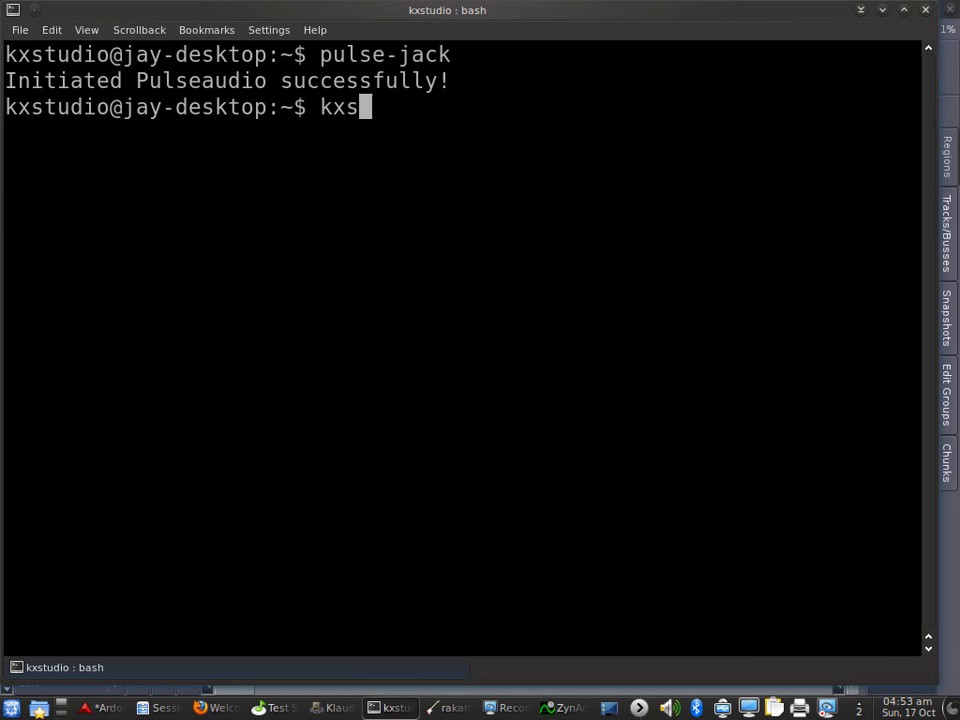
{"action": "key", "text": "Tab"}
{"action": "key", "text": "Tab"}
{"action": "type", "text": "t"}
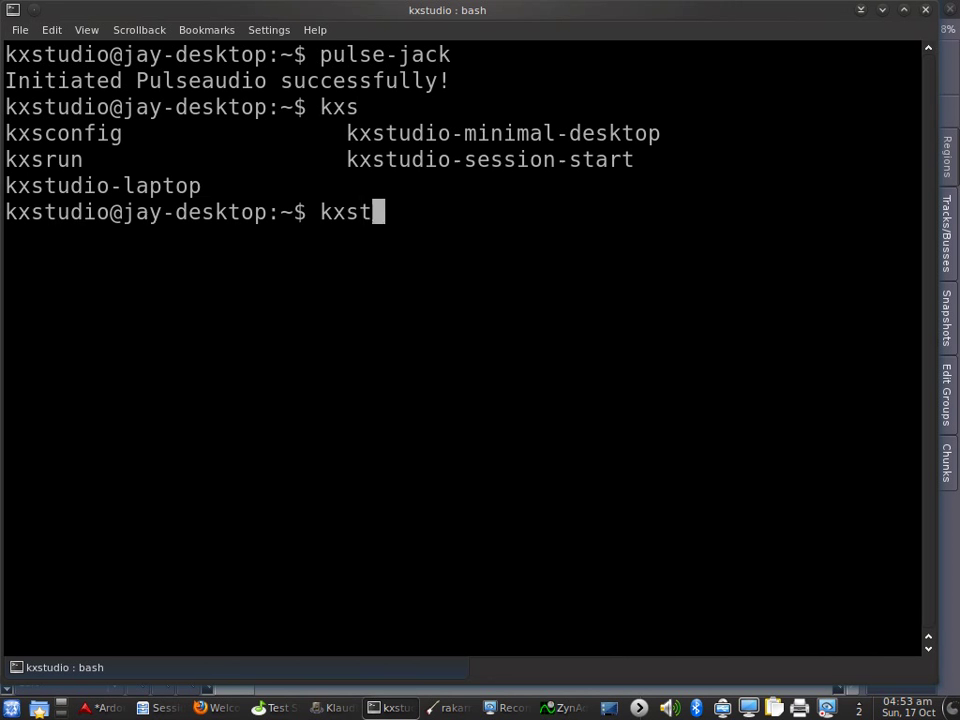
{"action": "key", "text": "Tab"}
{"action": "type", "text": "s"}
{"action": "key", "text": "Tab"}
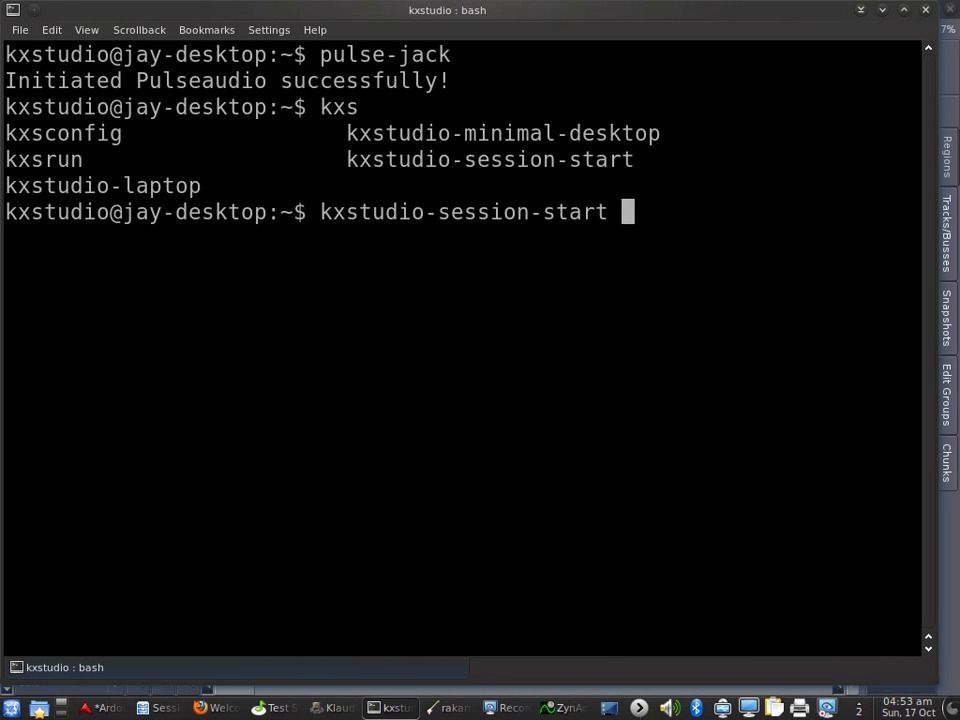
{"action": "type", "text": "--help"}
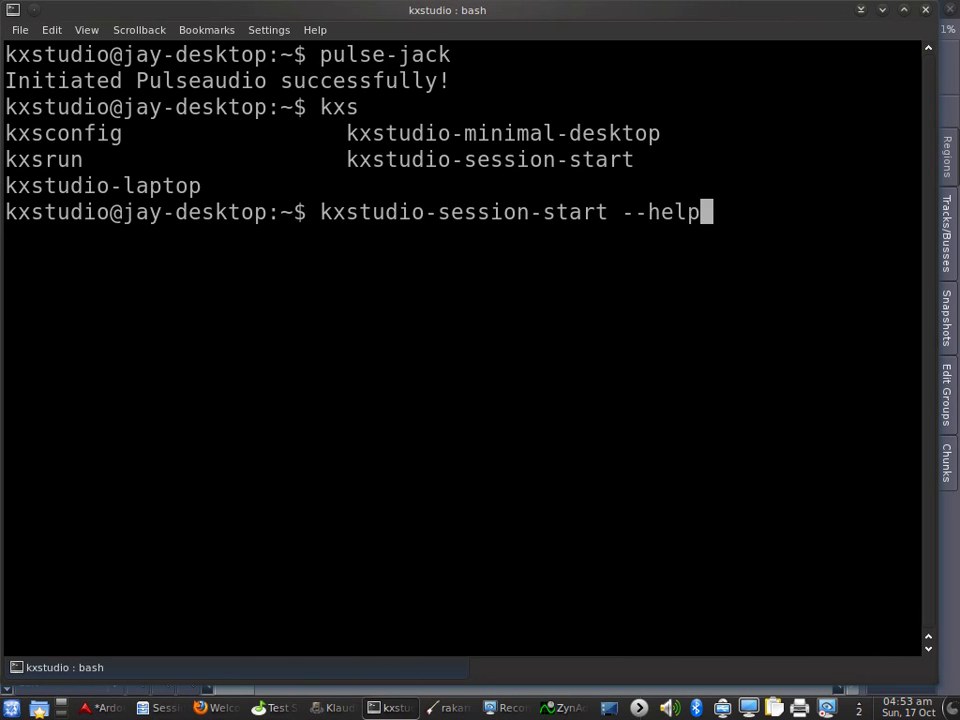
{"action": "key", "text": "Return"}
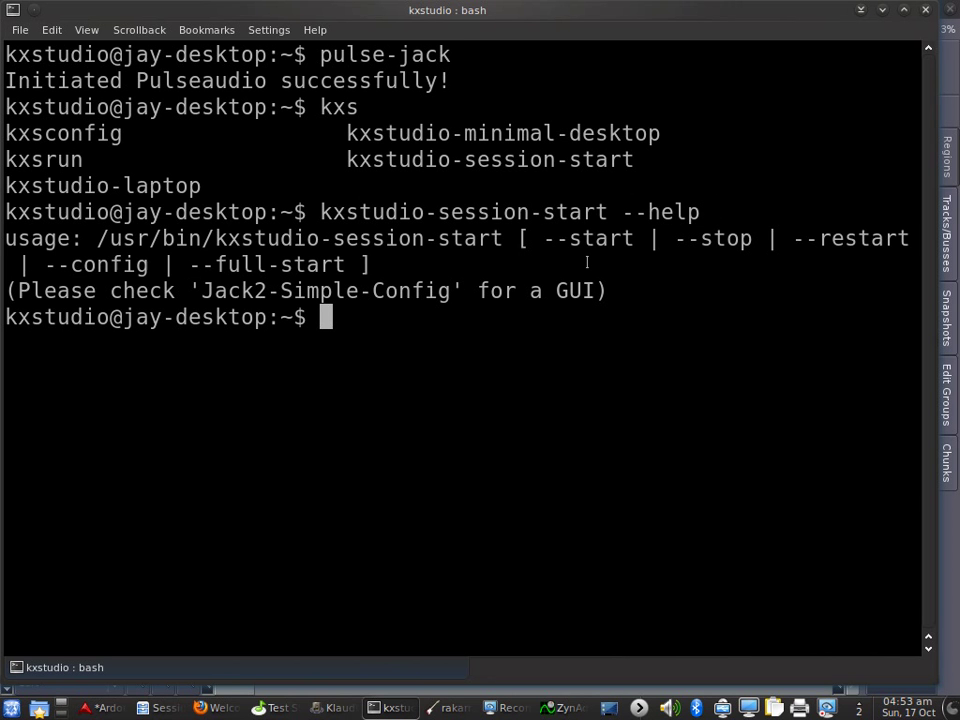
Highlight the usage options, select '--config', and shift the Konsole window slightly down-right.
{"action": "left_click_drag", "start_coordinate": [543, 238], "coordinate": [642, 243]}
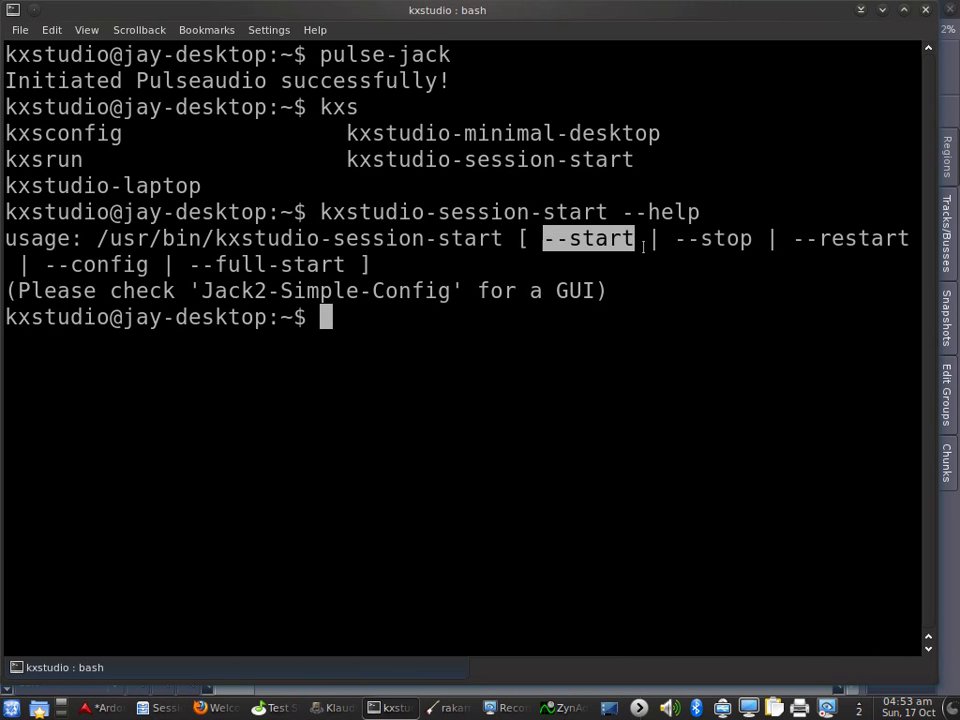
{"action": "left_click_drag", "start_coordinate": [793, 238], "coordinate": [651, 264]}
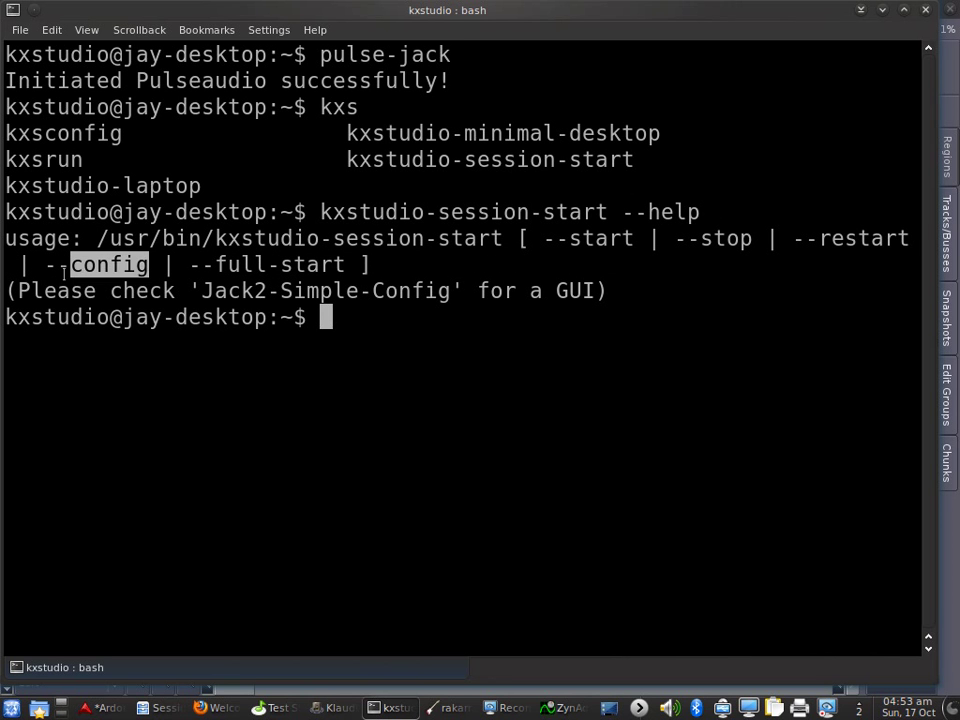
{"action": "left_click", "coordinate": [325, 235]}
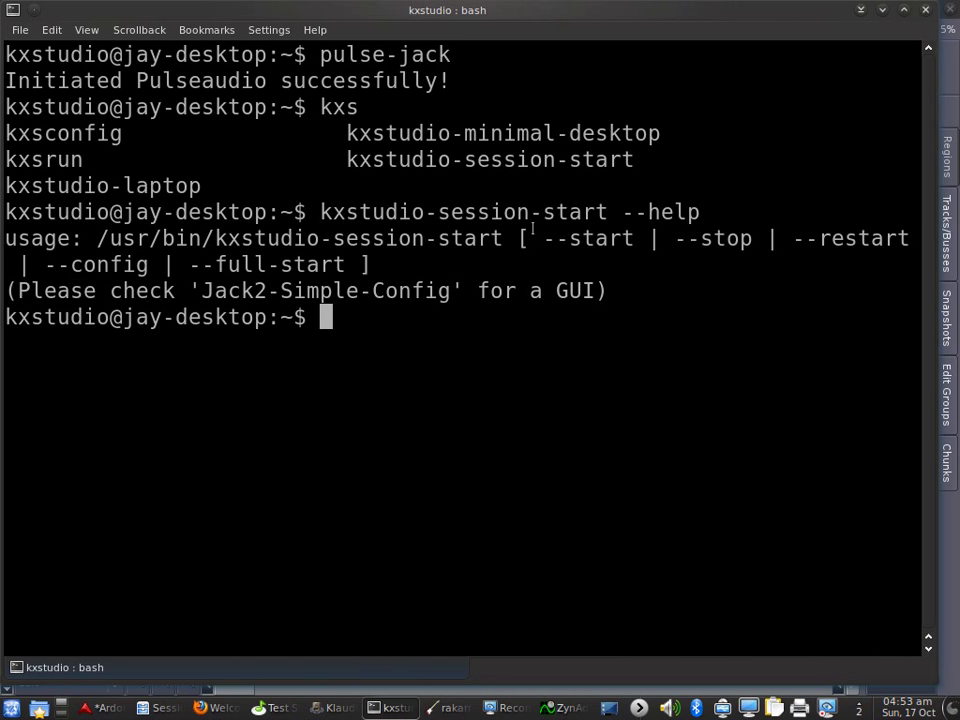
{"action": "double_click", "coordinate": [95, 264]}
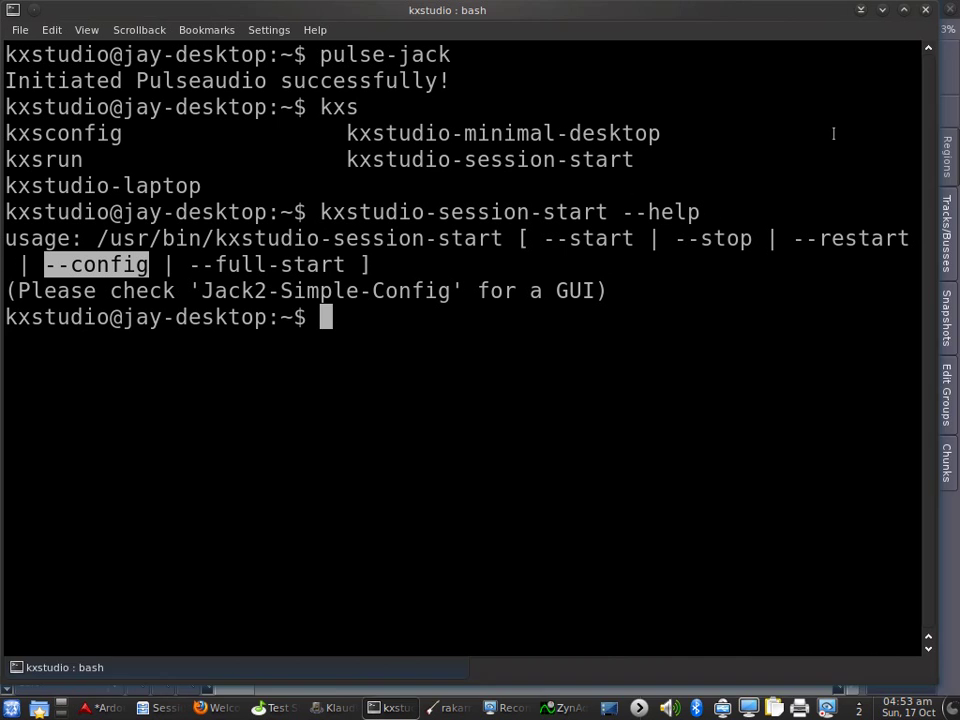
{"action": "left_click_drag", "start_coordinate": [631, 17], "coordinate": [652, 27]}
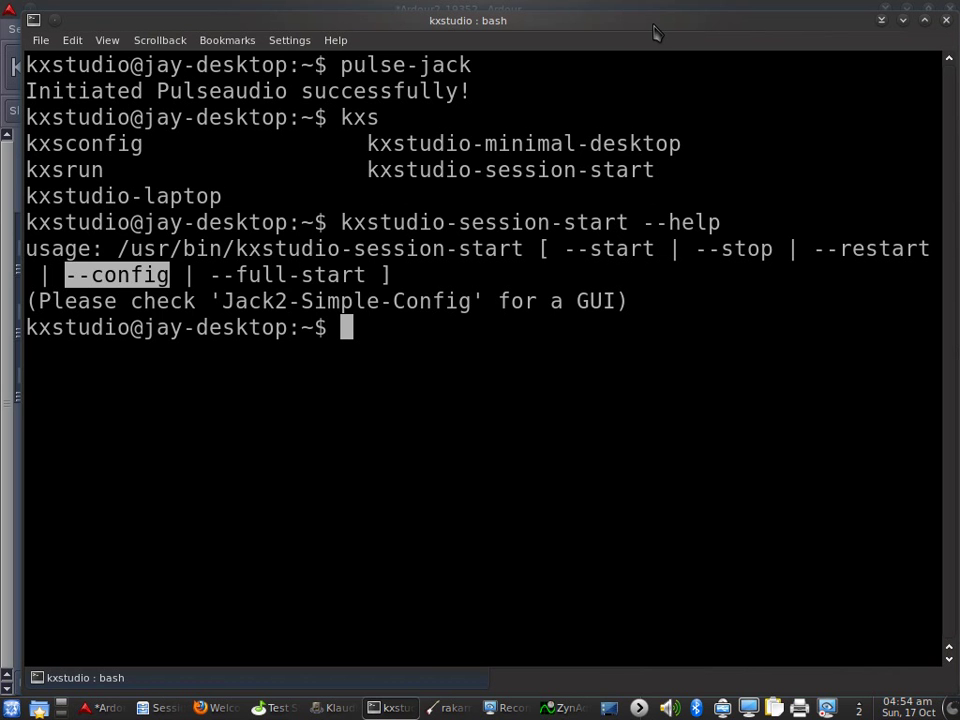
Minimize Konsole, Ardour and the LADI Session Handler window to reveal the KXStudio page in Firefox.
{"action": "left_click", "coordinate": [882, 20]}
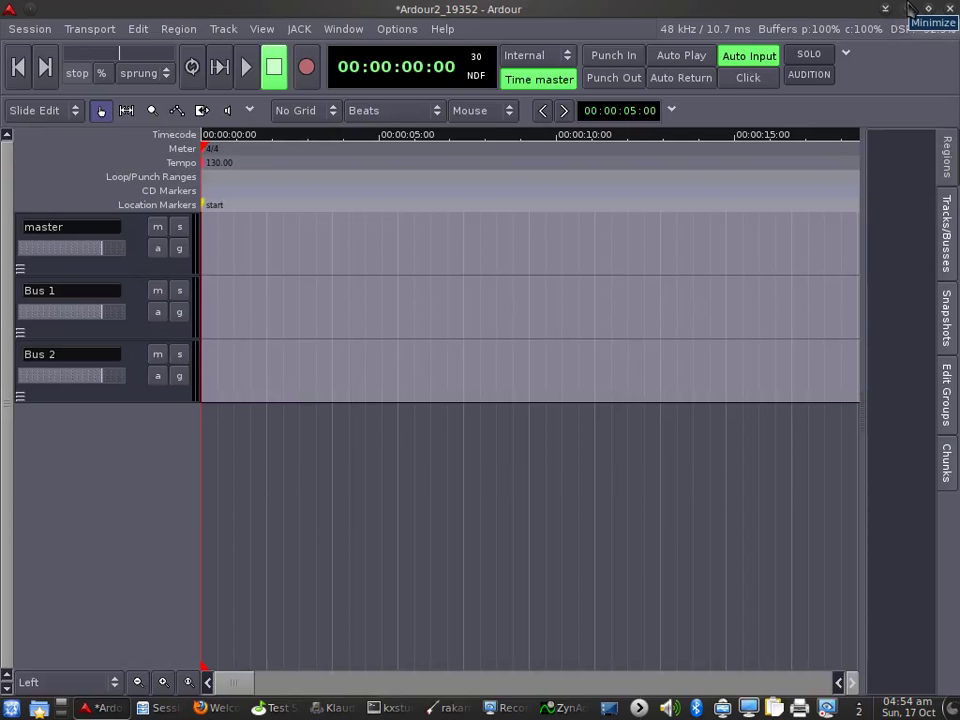
{"action": "left_click", "coordinate": [910, 10]}
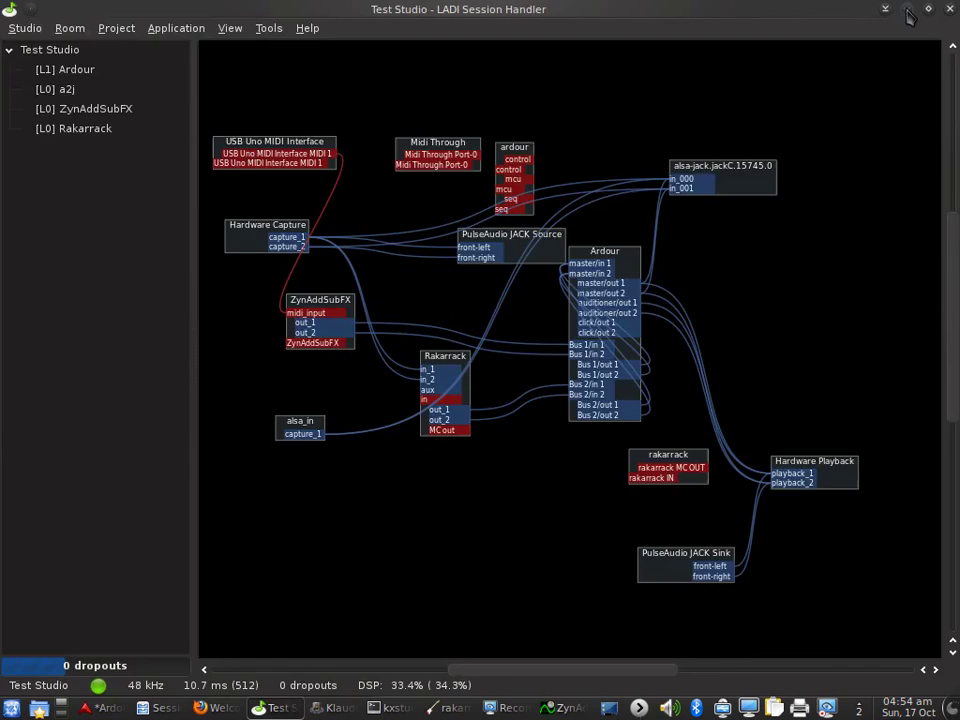
{"action": "left_click", "coordinate": [910, 10]}
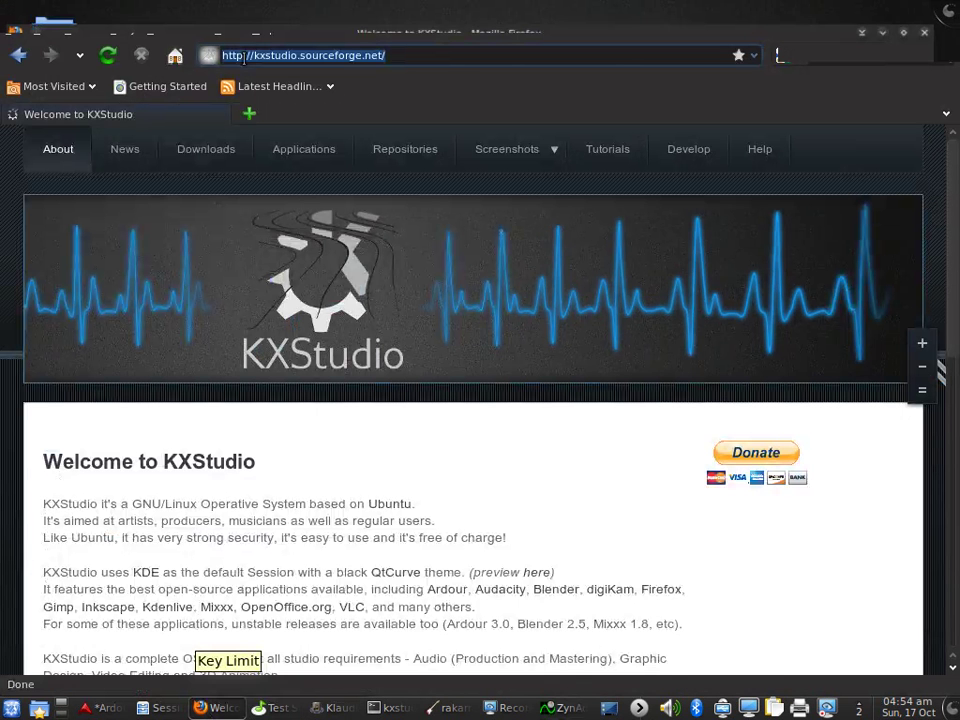
Open the KXStudio Downloads page and check the LiveDVD architecture choices, such as 64bit.
{"action": "left_click", "coordinate": [207, 153]}
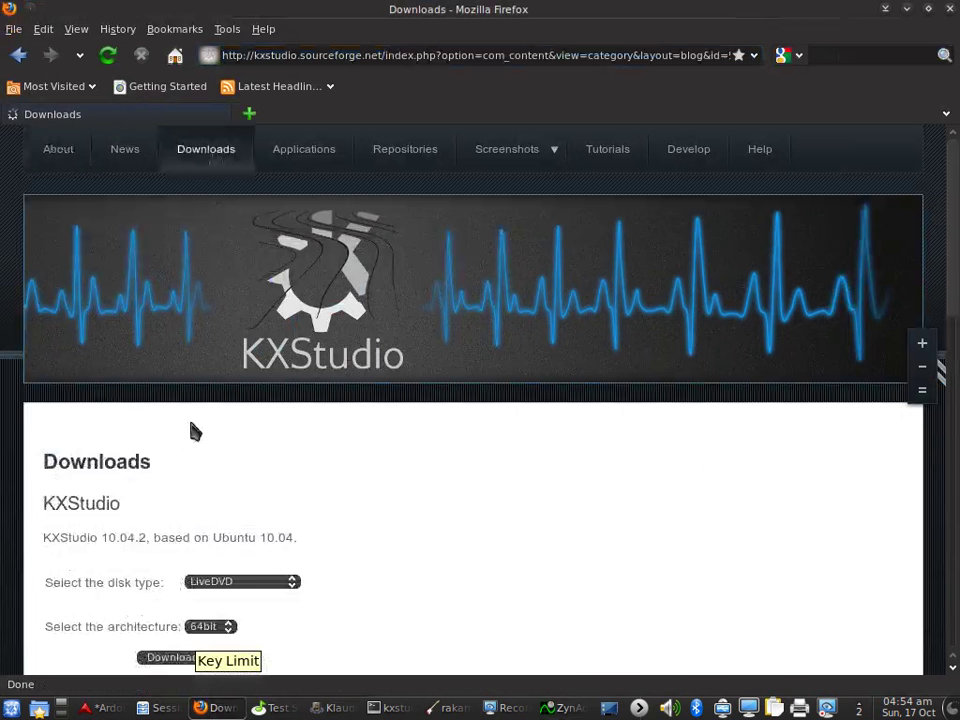
{"action": "scroll", "coordinate": [193, 430], "scroll_direction": "down", "scroll_amount": 3}
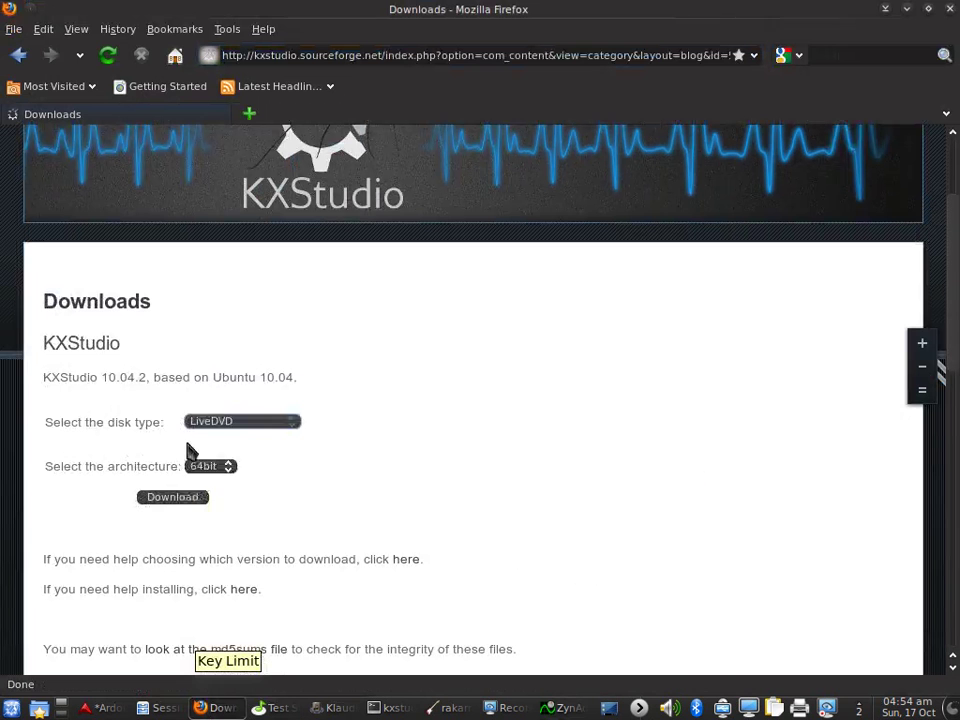
{"action": "left_click", "coordinate": [212, 466]}
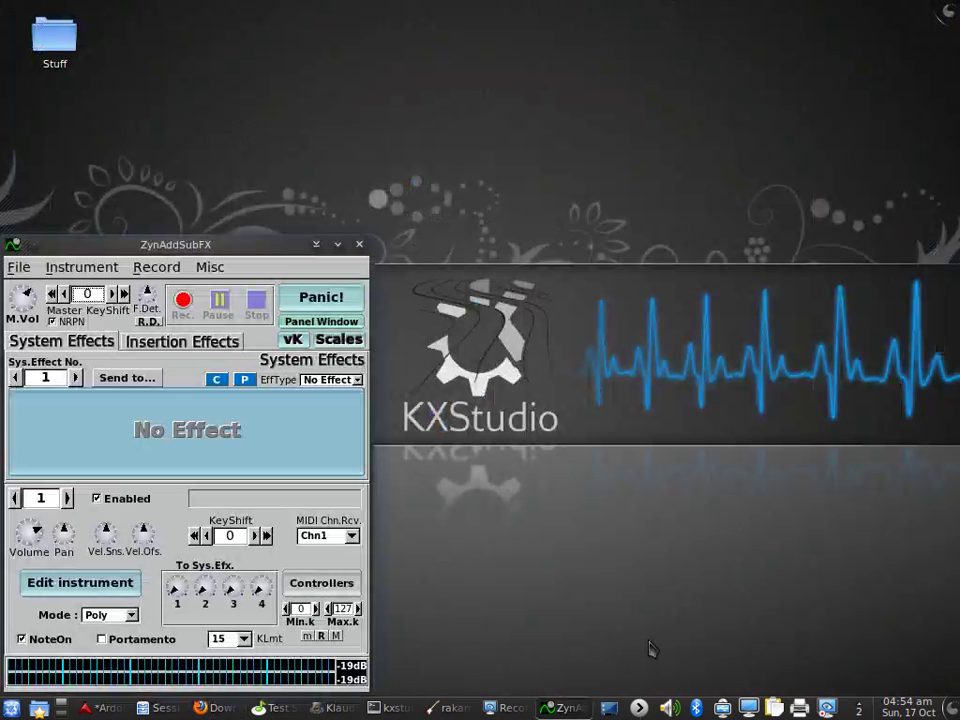
{"action": "left_click", "coordinate": [236, 708]}
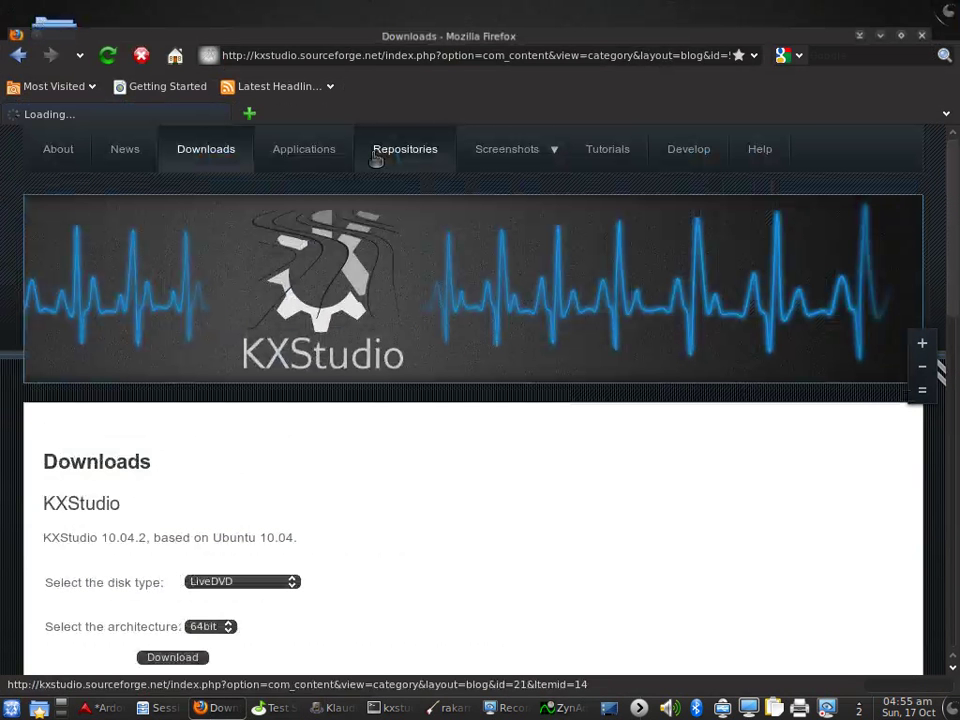
Open the KXStudio Repositories page and select the table of five falk-t-j PPAs.
{"action": "left_click", "coordinate": [376, 150]}
{"action": "scroll", "coordinate": [376, 375], "scroll_direction": "down", "scroll_amount": 2}
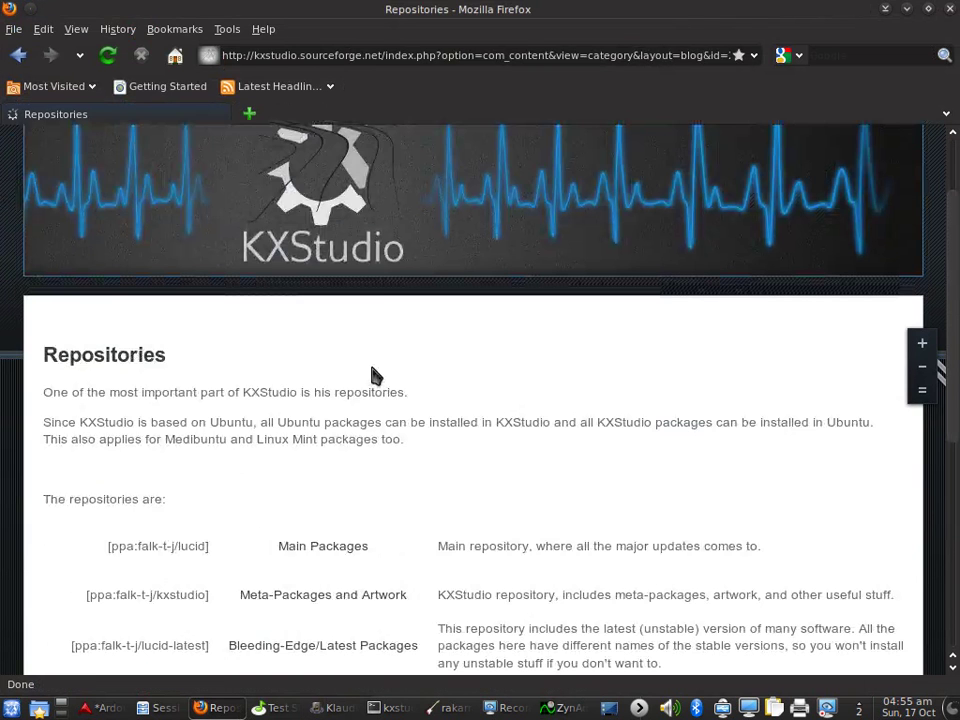
{"action": "scroll", "coordinate": [376, 375], "scroll_direction": "down", "scroll_amount": 2}
{"action": "left_click_drag", "start_coordinate": [775, 540], "coordinate": [62, 326]}
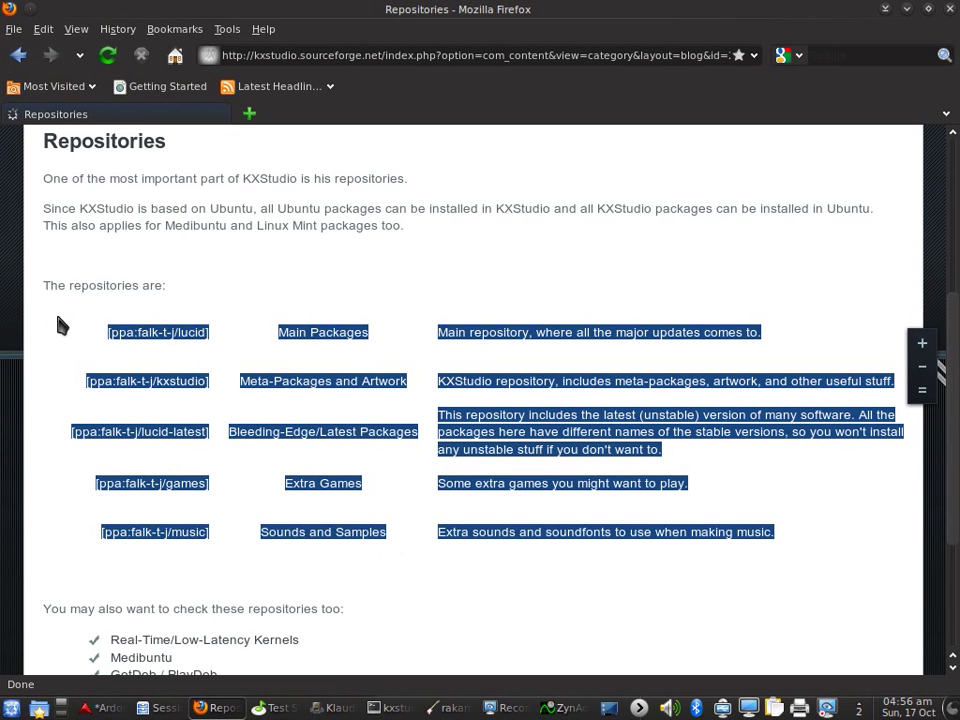
{"action": "scroll", "coordinate": [96, 157], "scroll_direction": "up", "scroll_amount": 5}
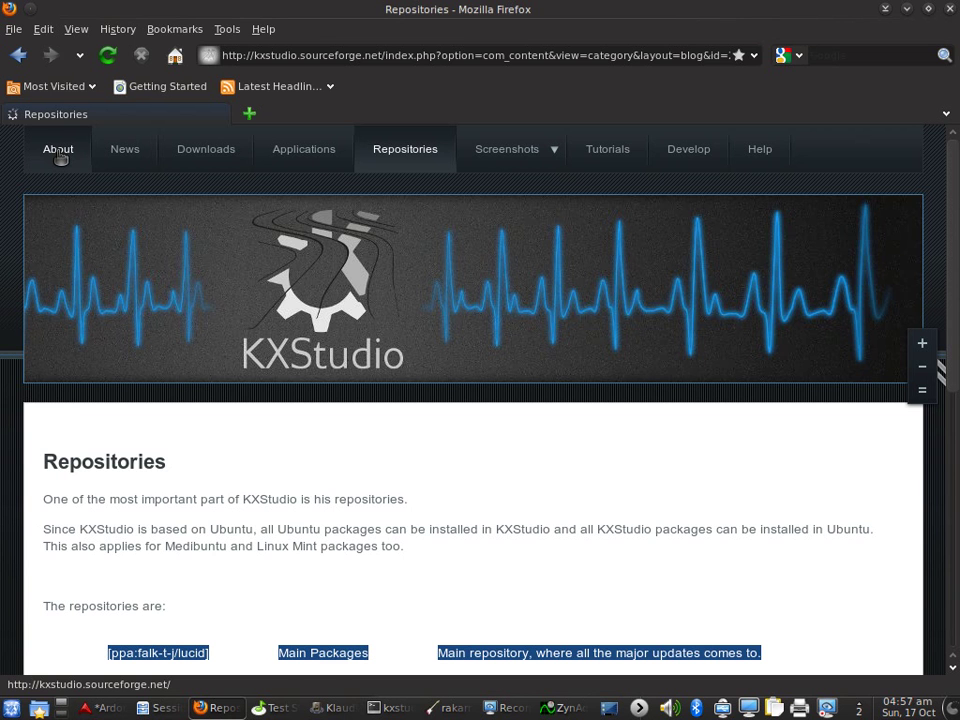
Minimize Firefox, look over the Rakarrack rack, then bring Klaudia's tool catalogue forward.
{"action": "left_click", "coordinate": [908, 10]}
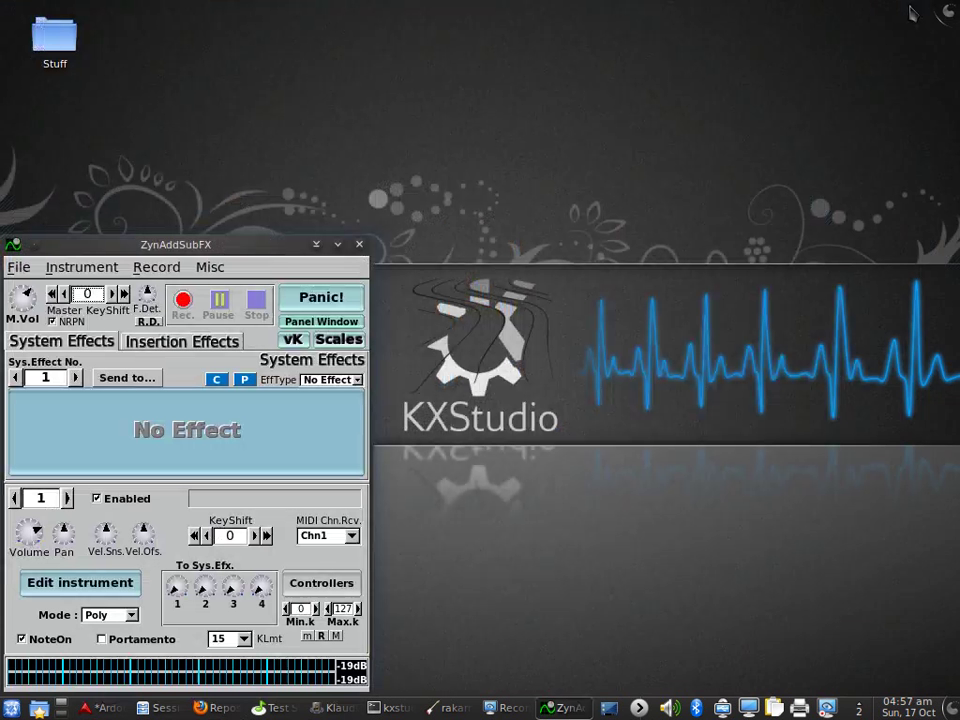
{"action": "left_click", "coordinate": [450, 711]}
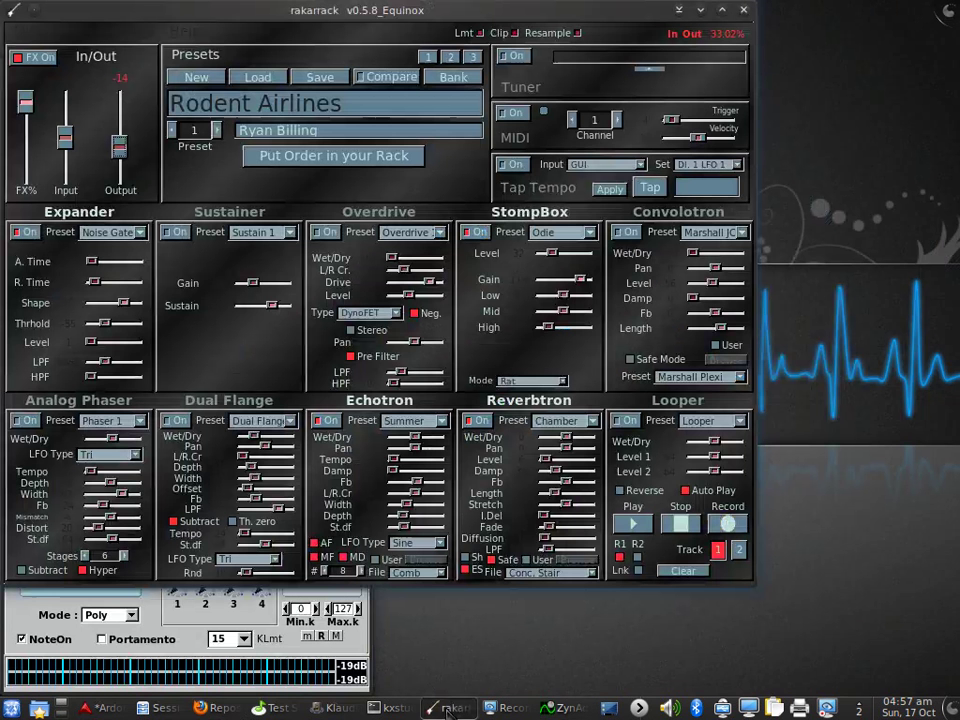
{"action": "left_click", "coordinate": [447, 712]}
{"action": "left_click", "coordinate": [338, 708]}
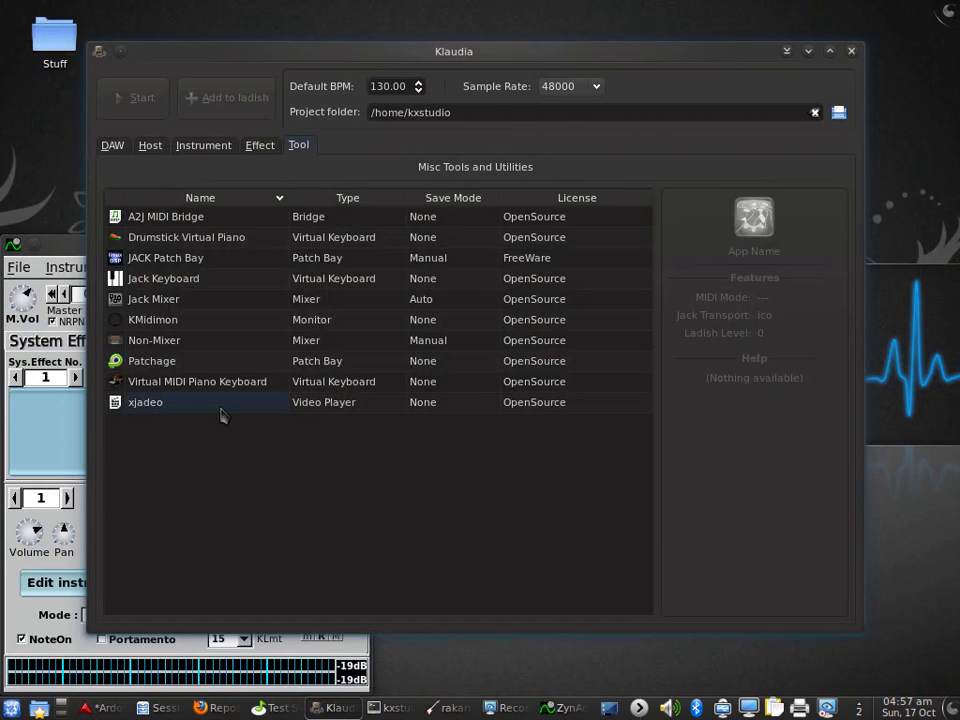
View Patchage, Jack Mixer and JACK Patch Bay details, then return to Firefox's Repositories page.
{"action": "left_click", "coordinate": [257, 362]}
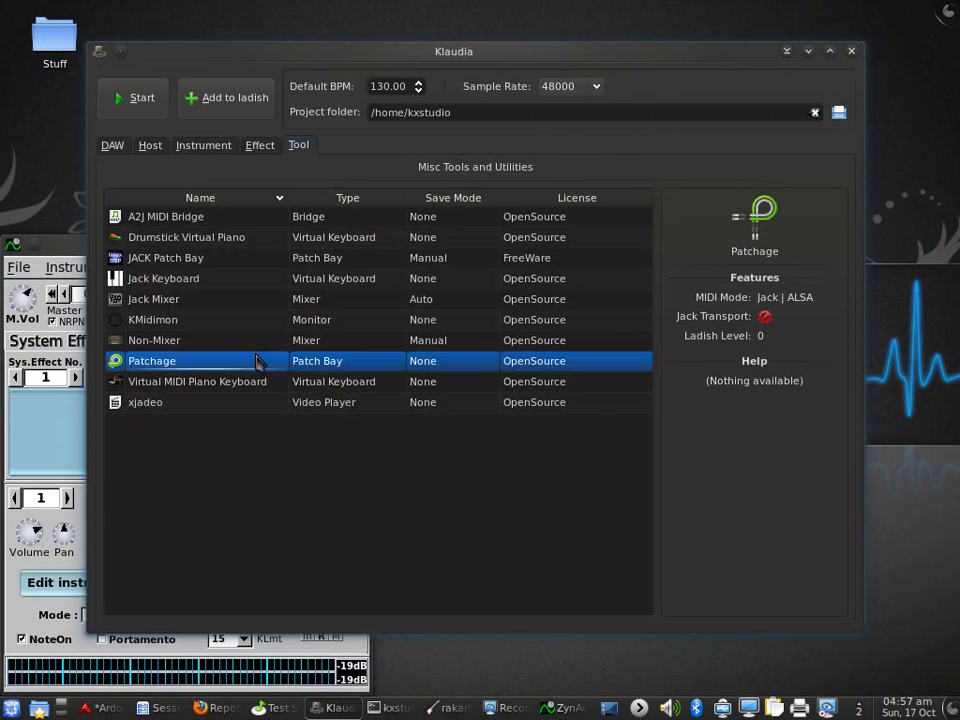
{"action": "left_click", "coordinate": [272, 299]}
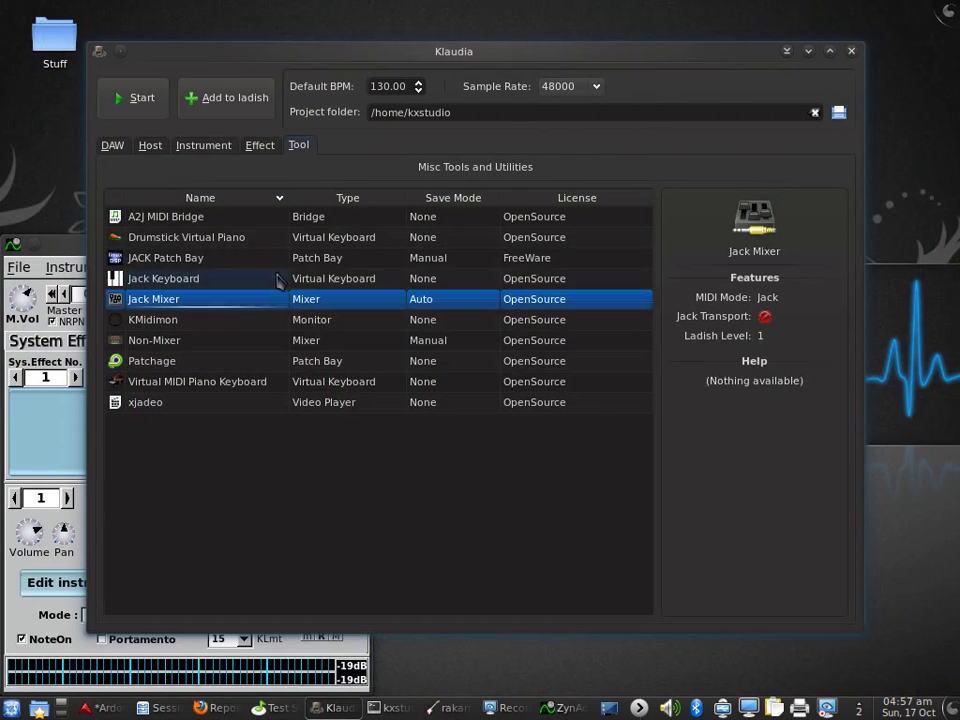
{"action": "left_click", "coordinate": [272, 258]}
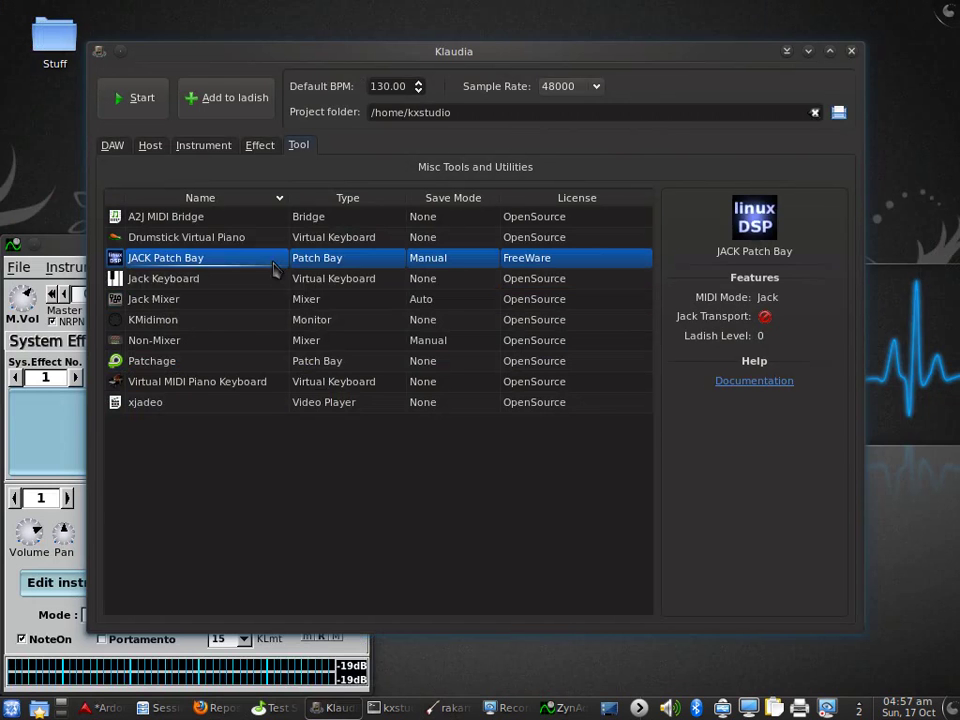
{"action": "mouse_move", "coordinate": [389, 712]}
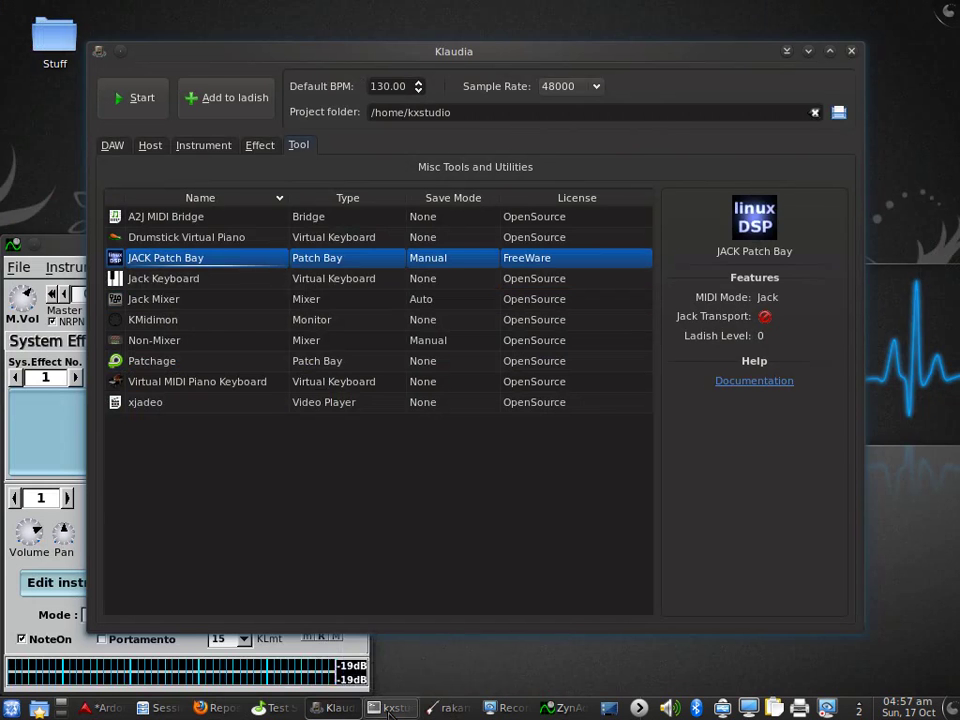
{"action": "mouse_move", "coordinate": [450, 715]}
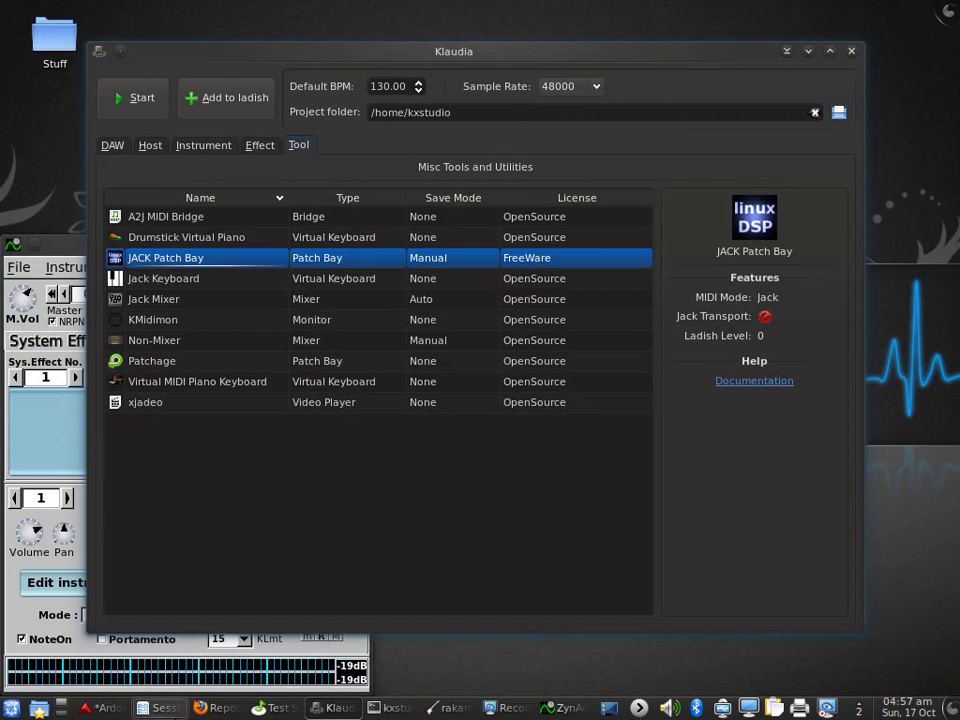
{"action": "left_click", "coordinate": [218, 708]}
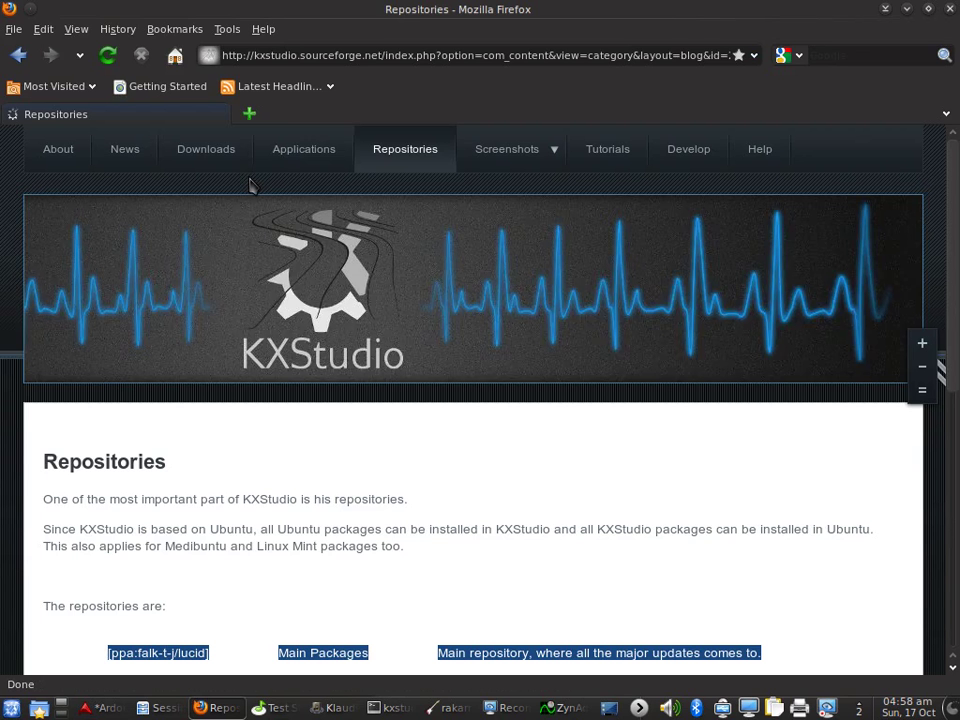
Minimize Firefox to bring Klaudia's misc tools catalogue, showing JACK Patch Bay's details, back to the front.
{"action": "left_click", "coordinate": [900, 10]}
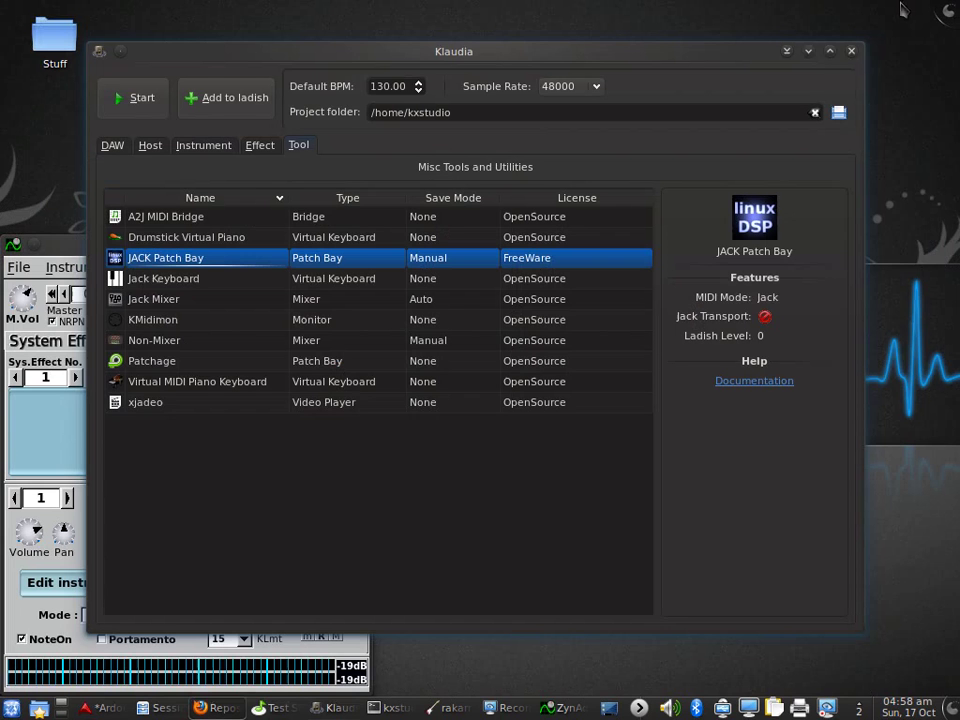
{"action": "left_click", "coordinate": [805, 58]}
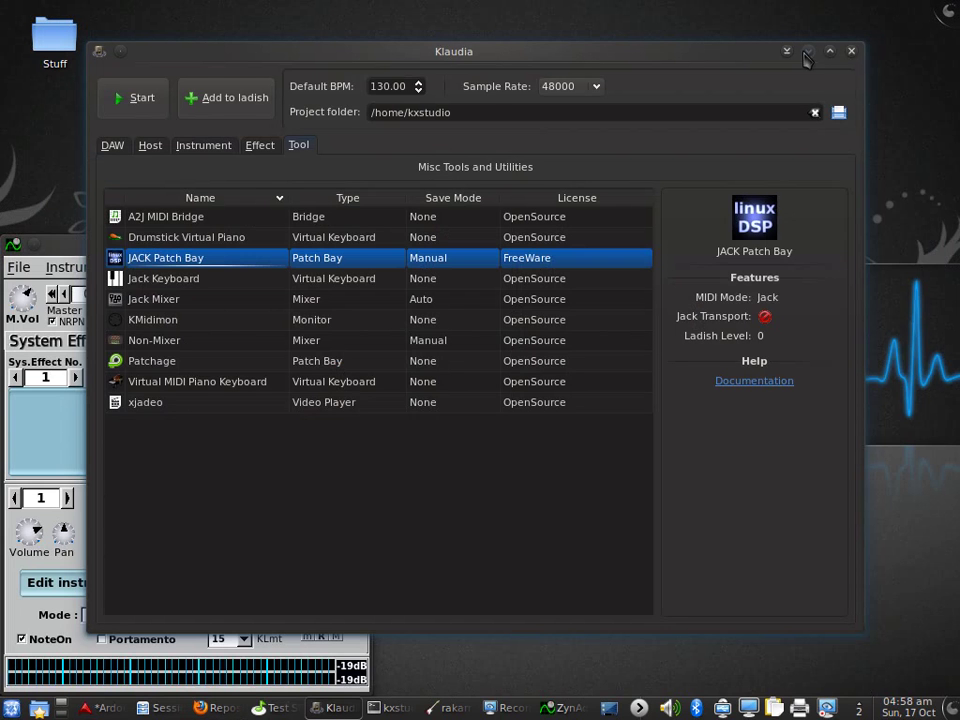